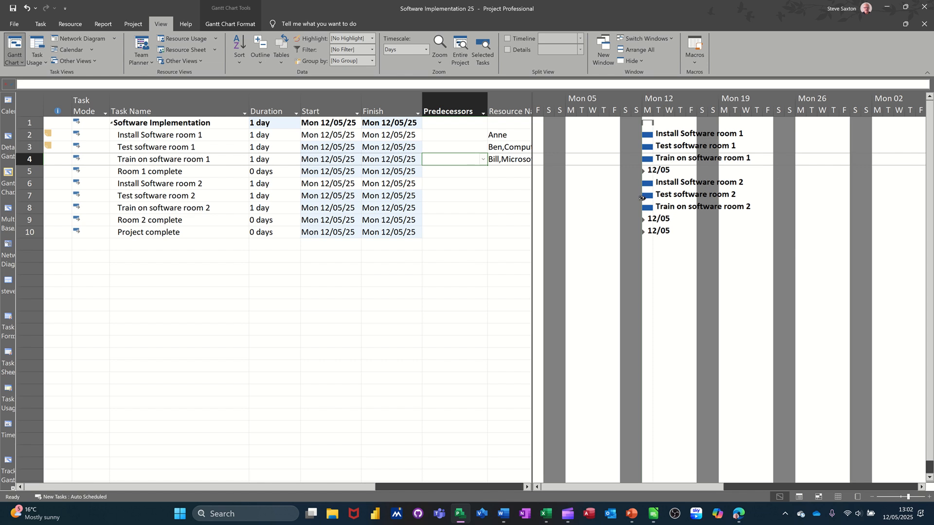
# Link tasks 2 through 10, from Install Software room 1 to Project complete, in one sequential chain.
pyautogui.moveTo(161, 135); pyautogui.dragTo(167, 229)
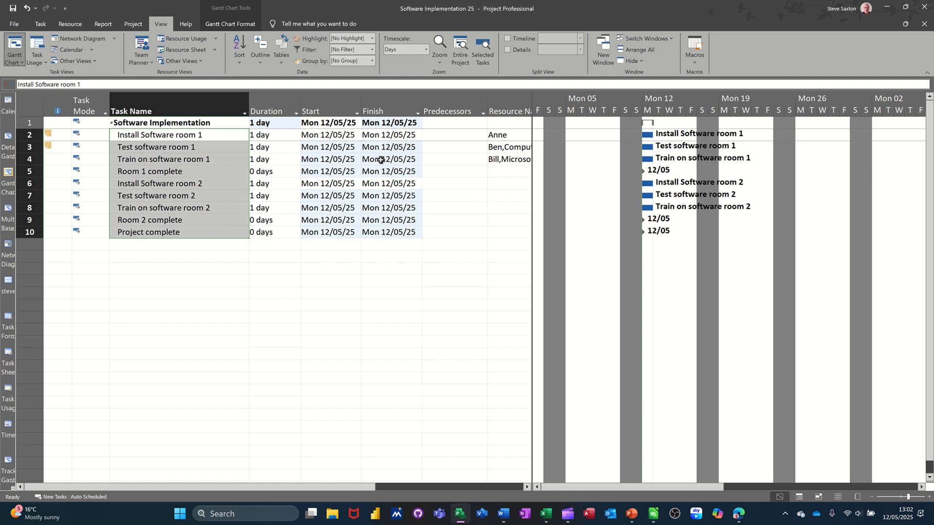
pyautogui.click(446, 149)
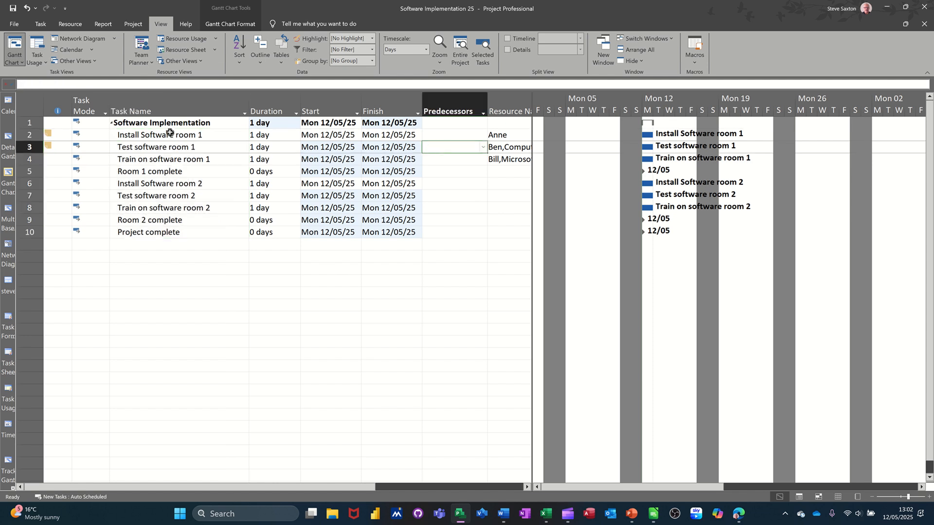
pyautogui.moveTo(171, 134); pyautogui.dragTo(171, 233)
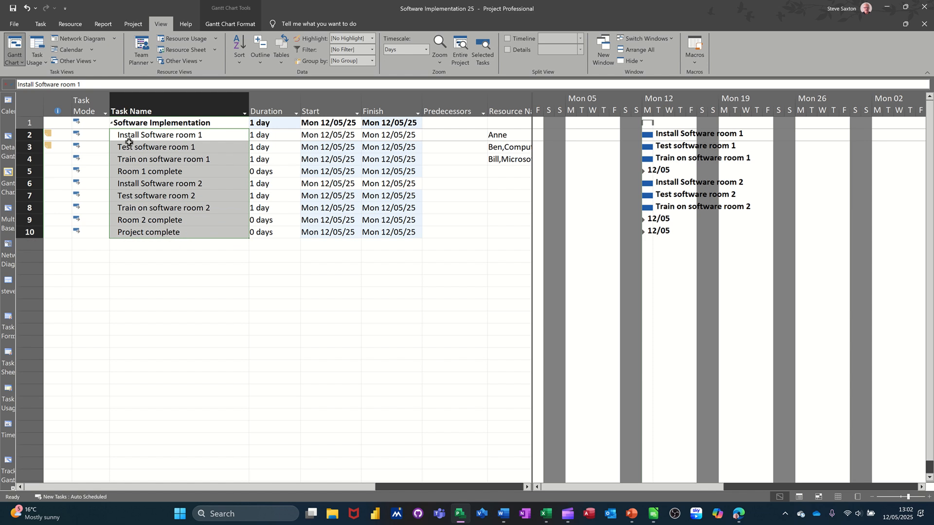
pyautogui.click(41, 24)
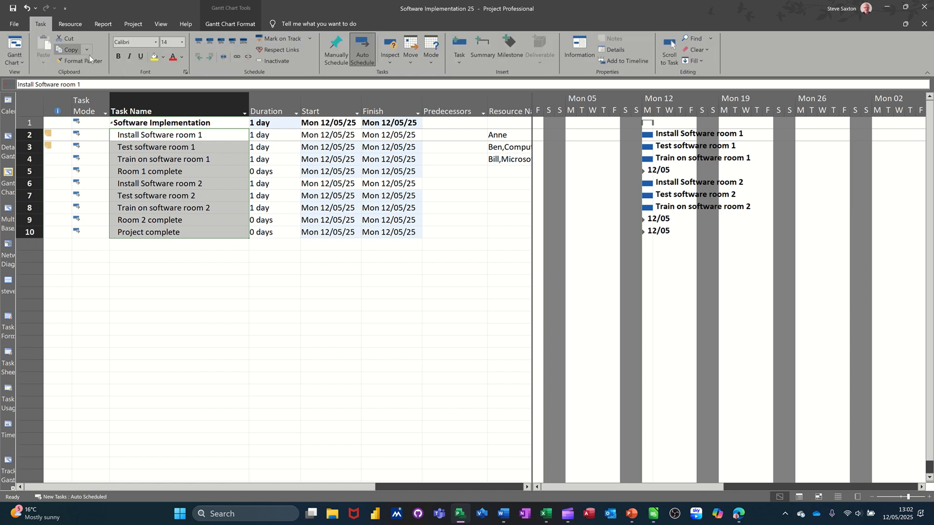
pyautogui.click(238, 59)
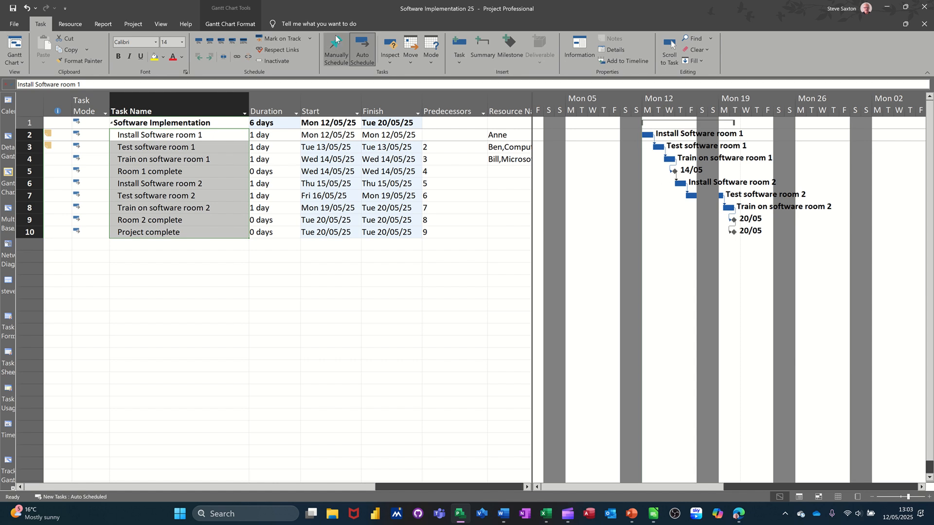
# Highlight the critical tasks in the Gantt chart to view the critical path, and turn the highlighting off again.
pyautogui.click(227, 24)
pyautogui.click(194, 38)
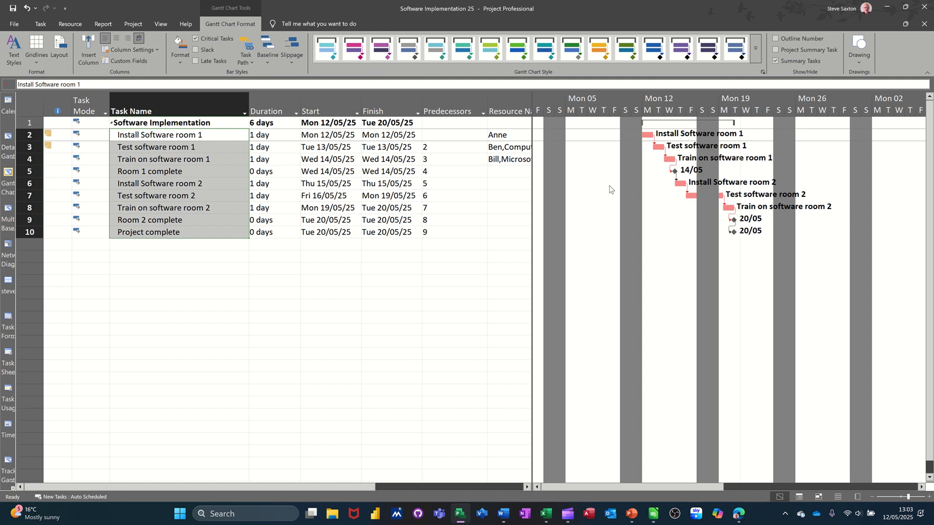
pyautogui.click(195, 38)
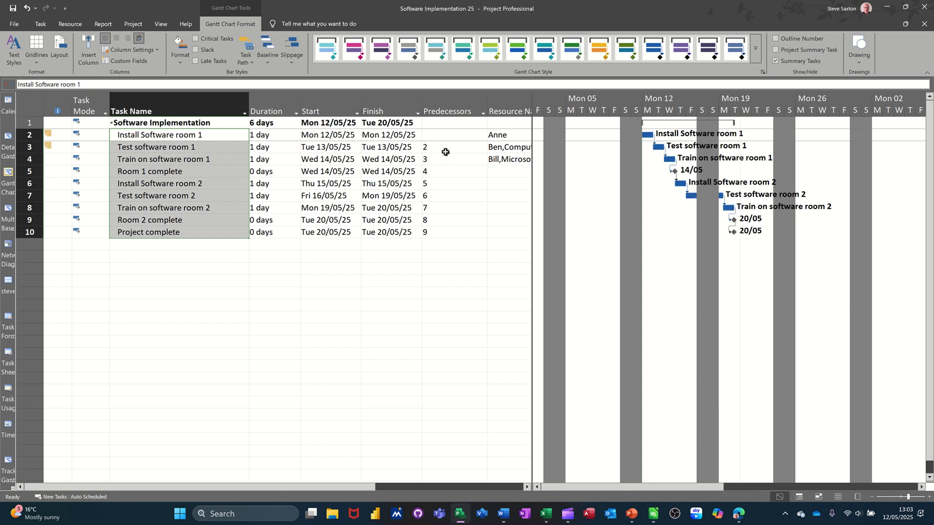
# Clear the predecessors of tasks 3 through 10.
pyautogui.moveTo(445, 151); pyautogui.dragTo(447, 227)
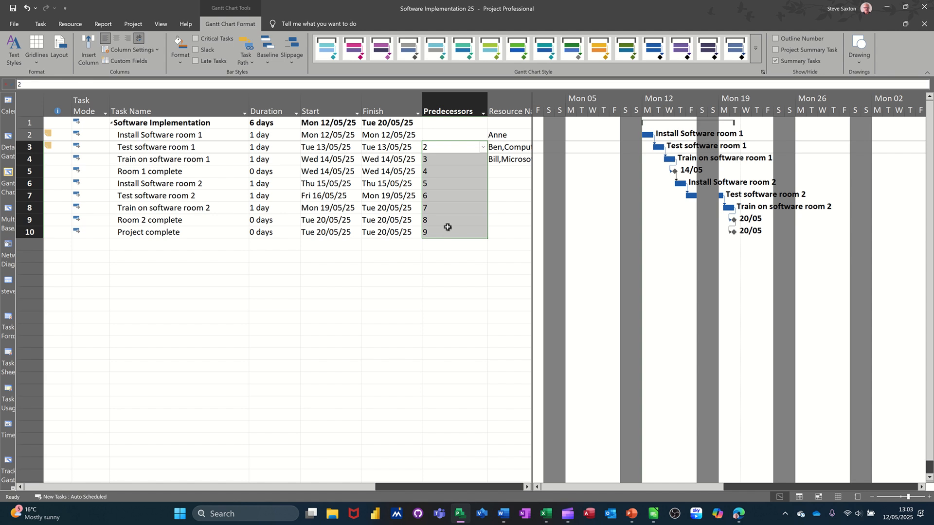
pyautogui.press('Delete')
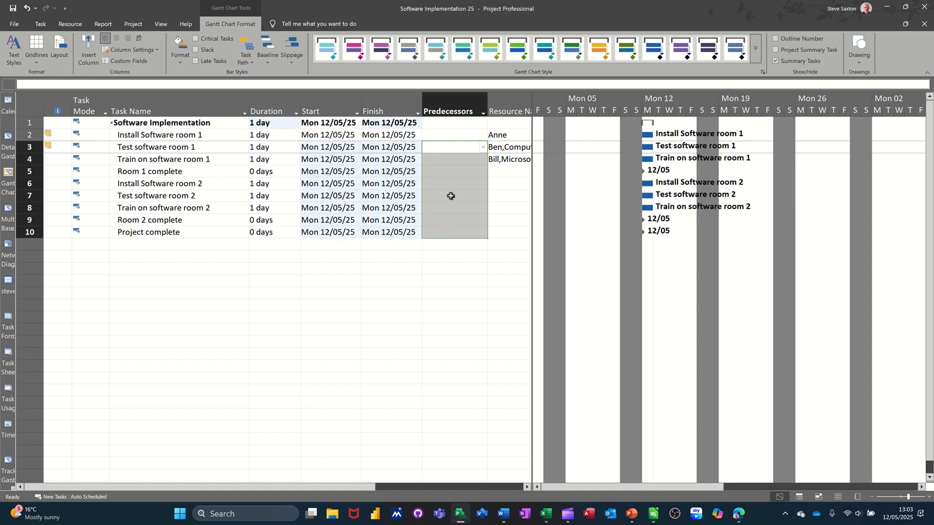
# Enter predecessor 2 for Test software room 1, 3 for Train on software room 1 and 4 for Room 1 complete.
pyautogui.click(437, 147)
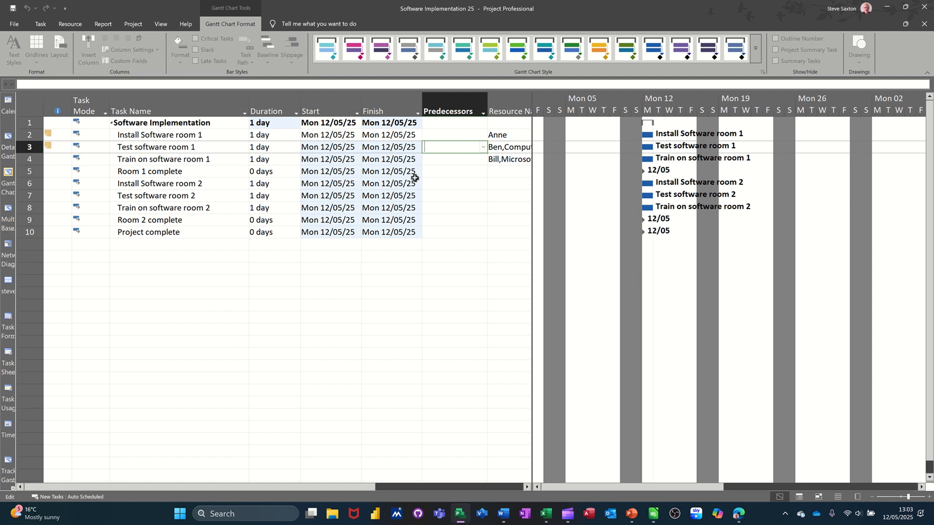
pyautogui.write('2')
pyautogui.press('Return')
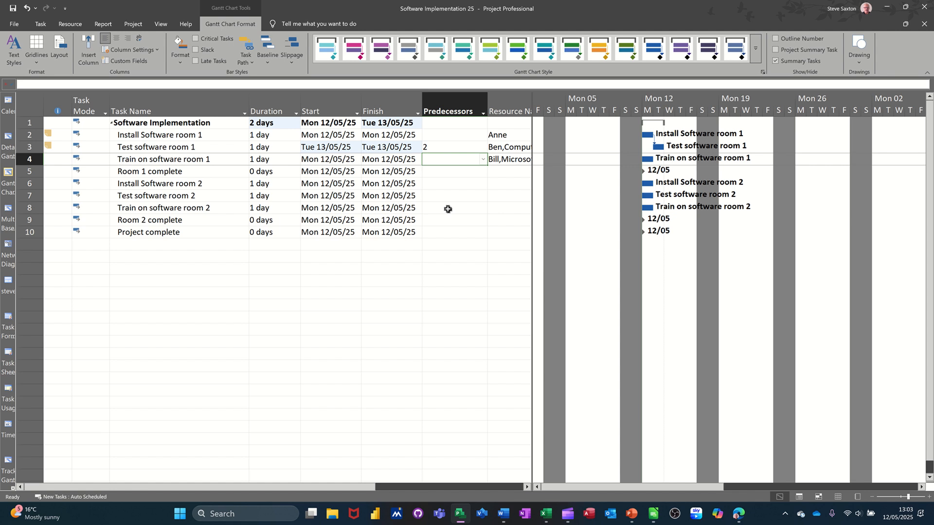
pyautogui.write('3')
pyautogui.press('Return')
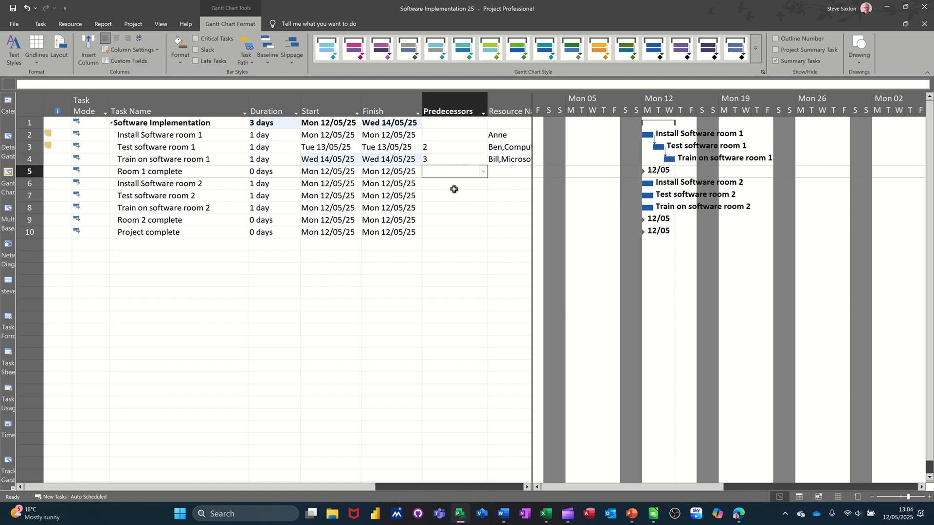
pyautogui.write('4')
pyautogui.press('Return')
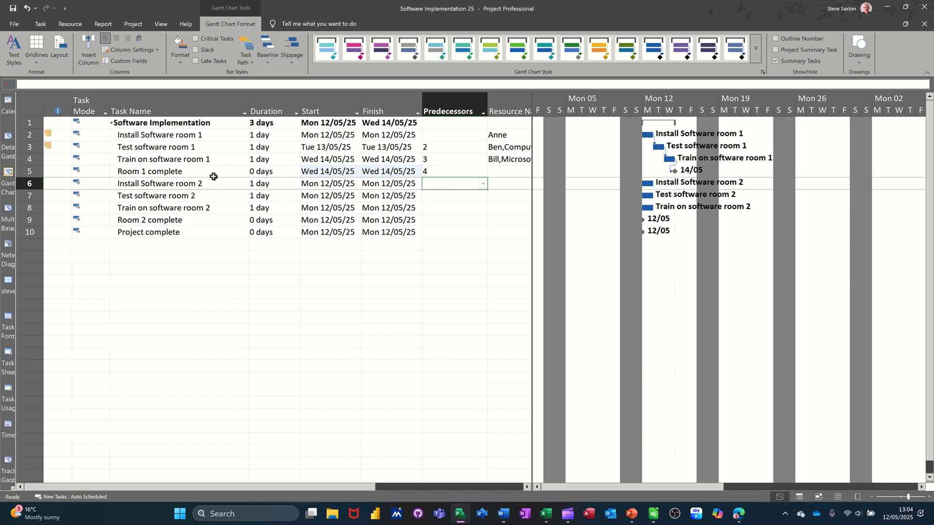
pyautogui.click(188, 174)
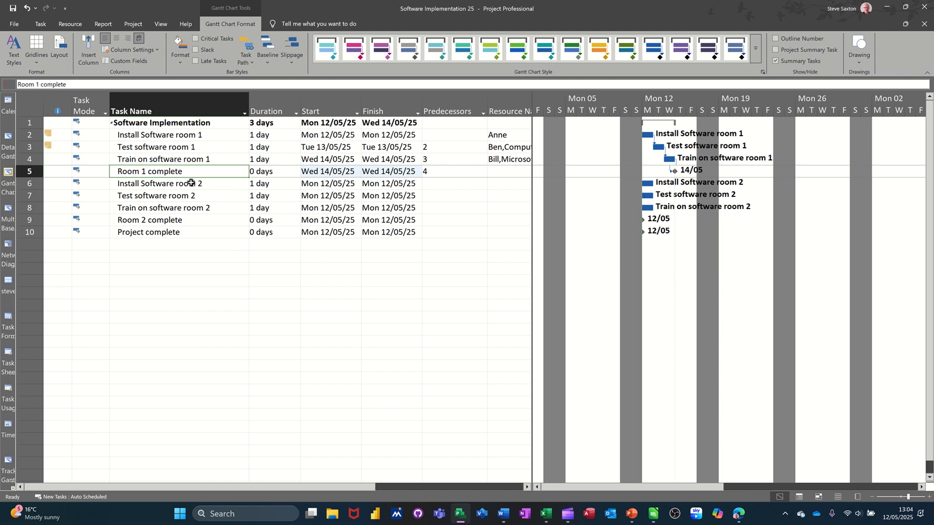
pyautogui.click(201, 195)
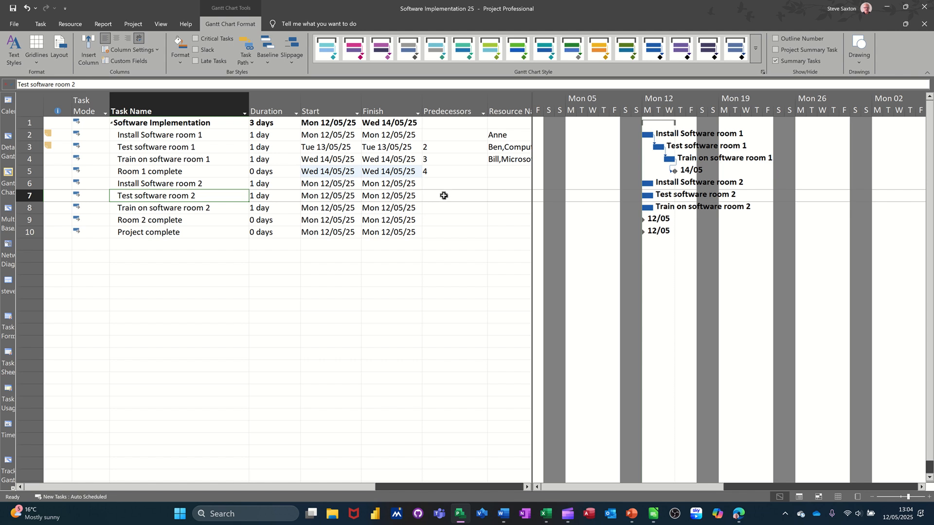
pyautogui.write('5')
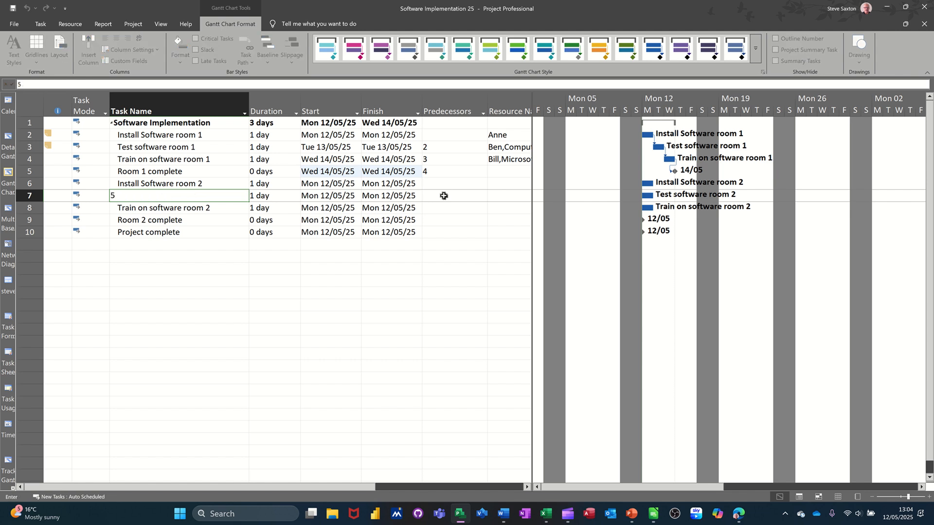
pyautogui.click(156, 219)
pyautogui.hotkey('ctrl', 'z')
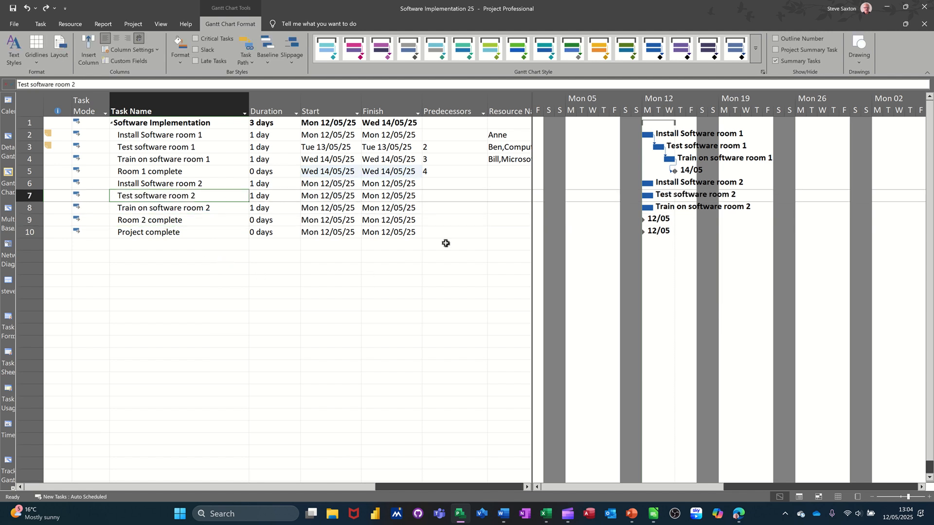
# Enter predecessor 6 for Test software room 2, 7 for Train on software room 2 and 8 for Room 2 complete.
pyautogui.click(456, 197)
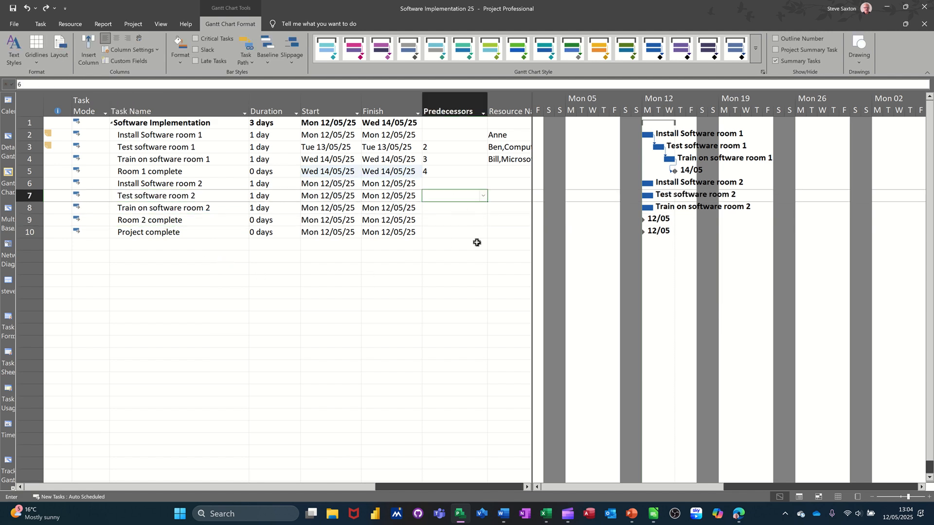
pyautogui.write('6')
pyautogui.click(452, 208)
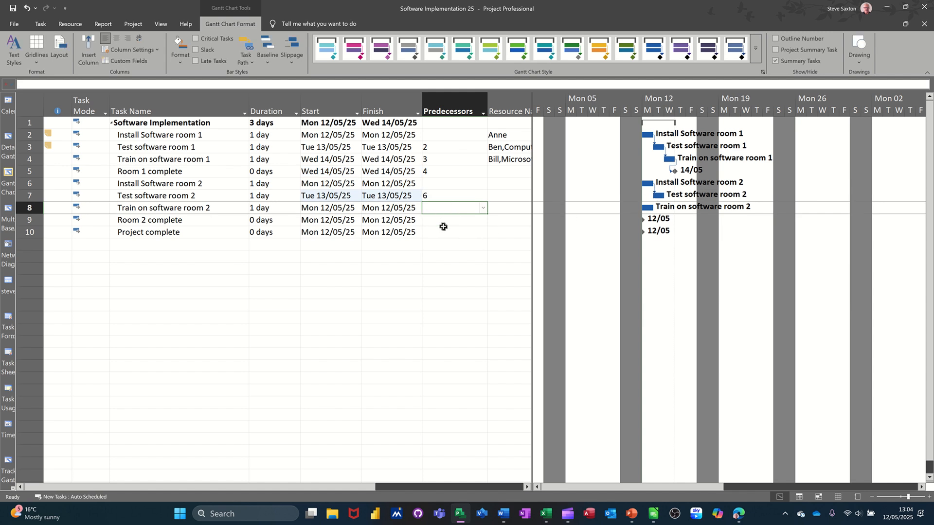
pyautogui.write('7')
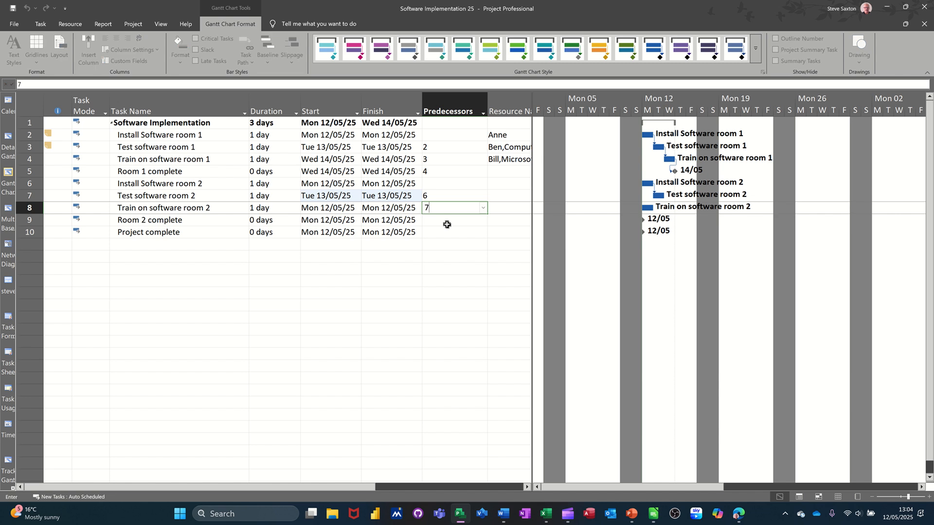
pyautogui.click(444, 222)
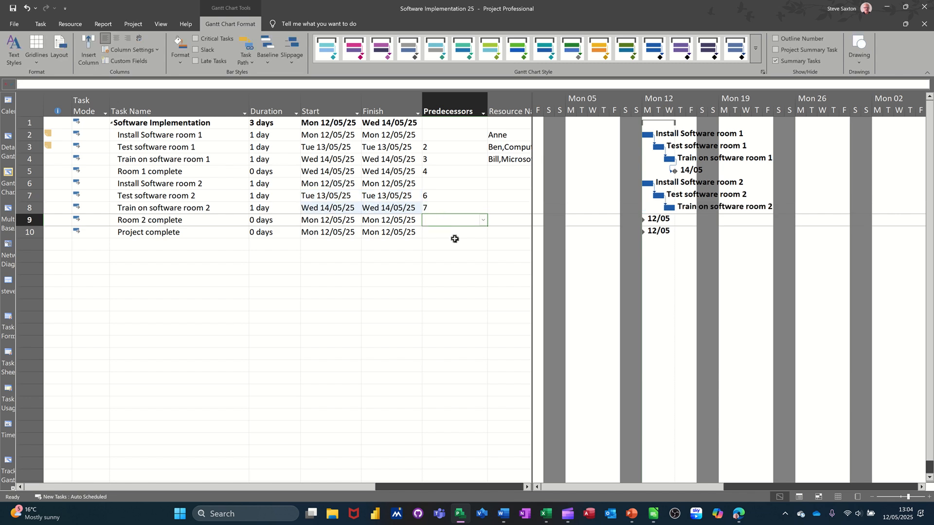
pyautogui.write('8')
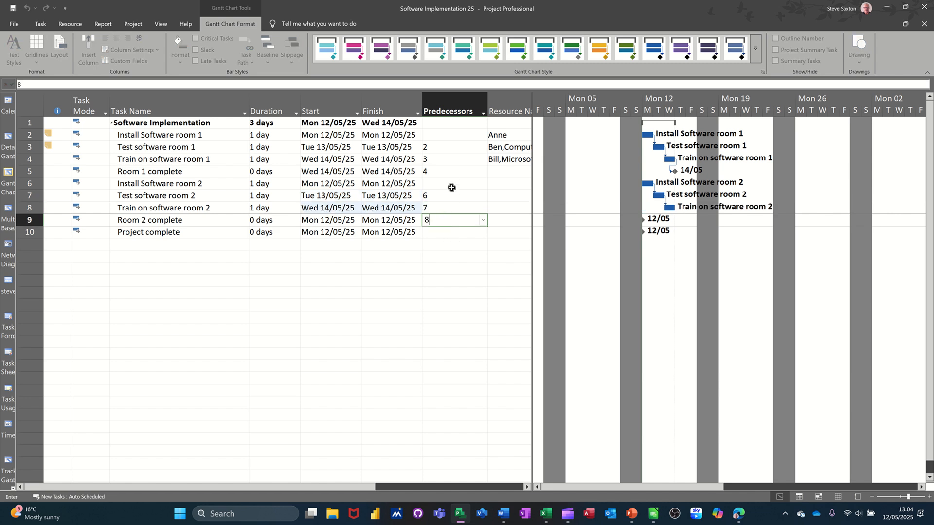
pyautogui.click(453, 184)
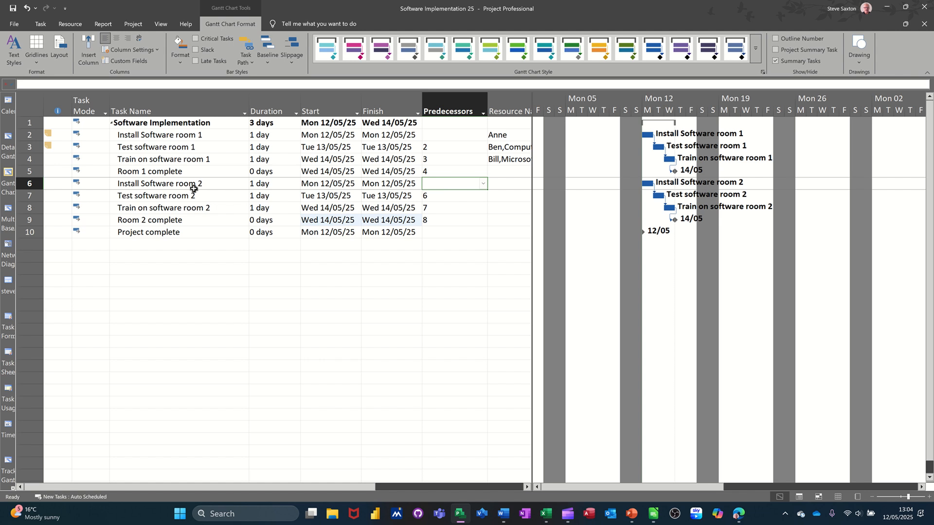
# Give Install Software room 2 the start-to-start predecessor 2SS, linking it to Install Software room 1.
pyautogui.click(184, 135)
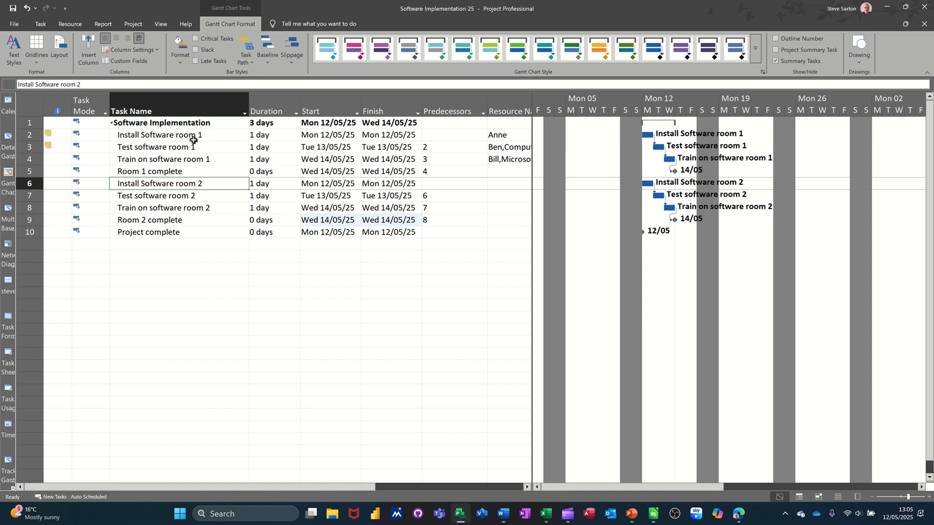
pyautogui.click(202, 183)
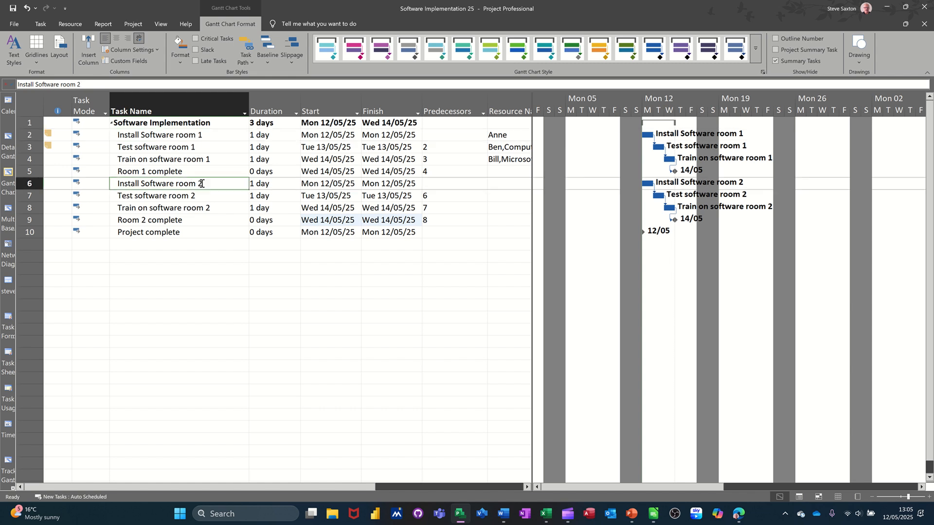
pyautogui.click(440, 182)
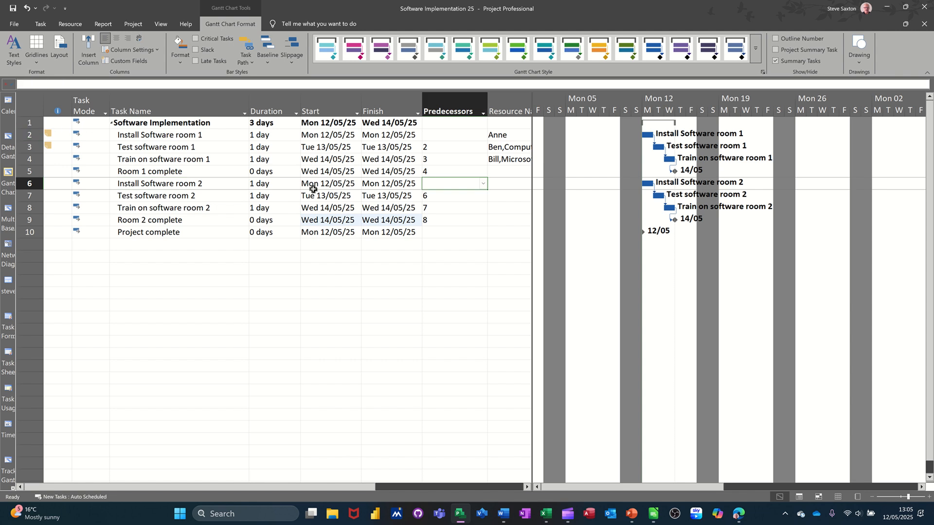
pyautogui.write('2')
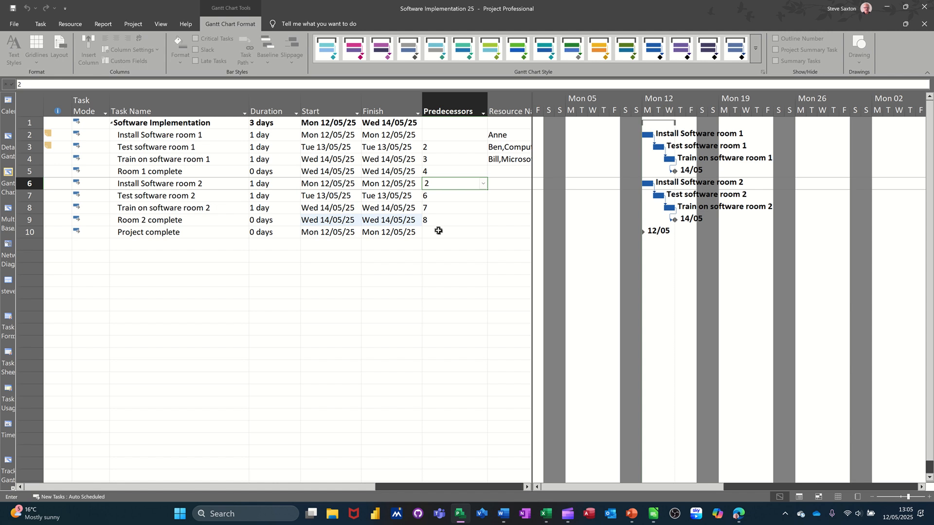
pyautogui.write('ss')
pyautogui.click(454, 203)
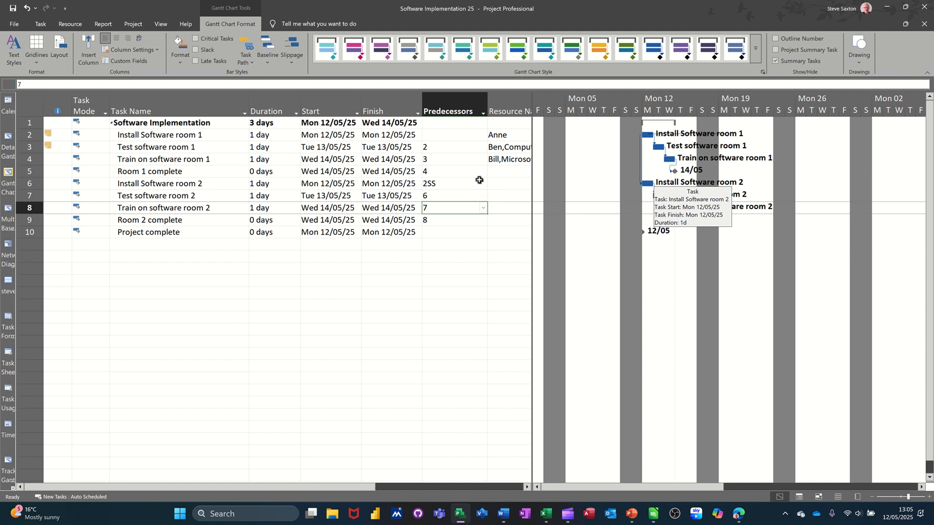
# Set the predecessors of the Project complete milestone to 5,9.
pyautogui.click(448, 233)
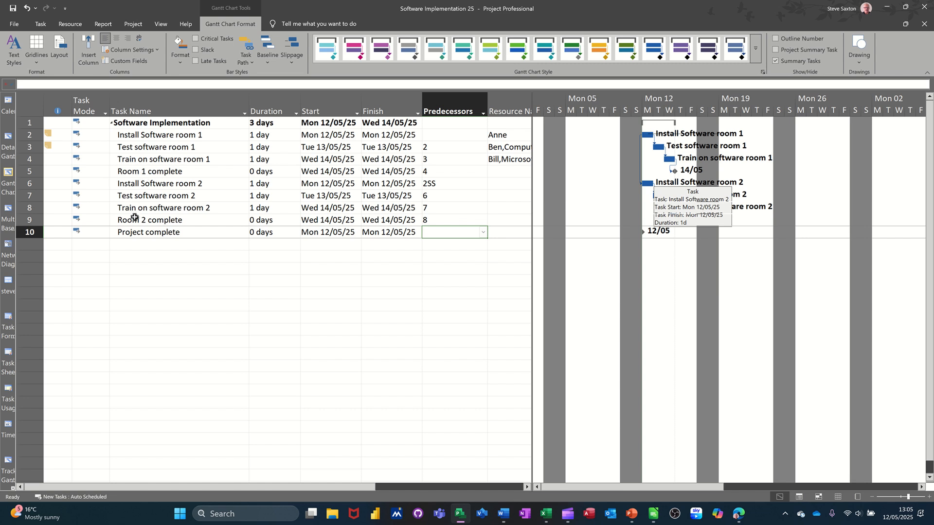
pyautogui.write('5')
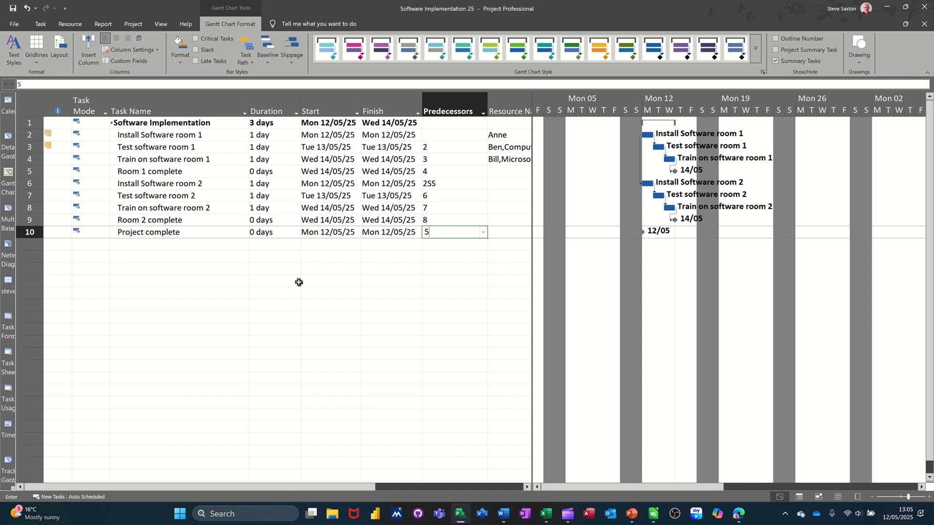
pyautogui.write(',9')
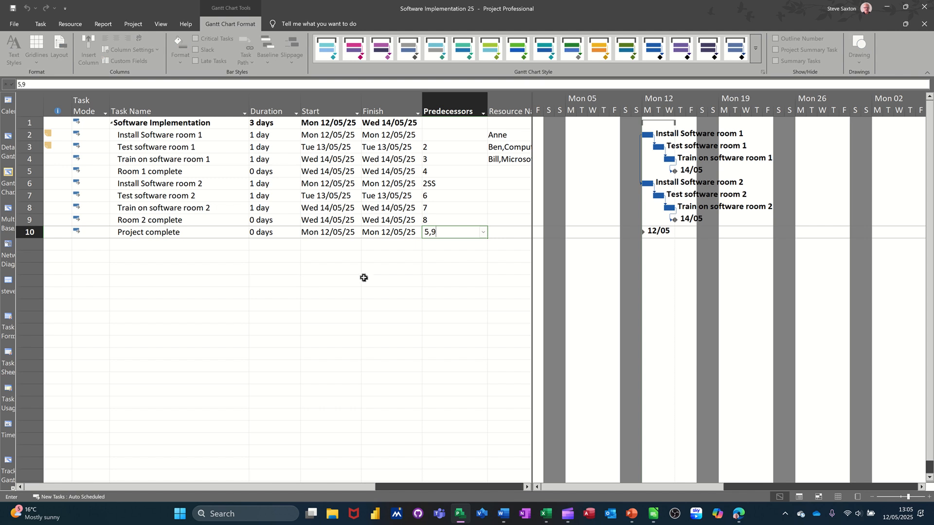
pyautogui.click(413, 257)
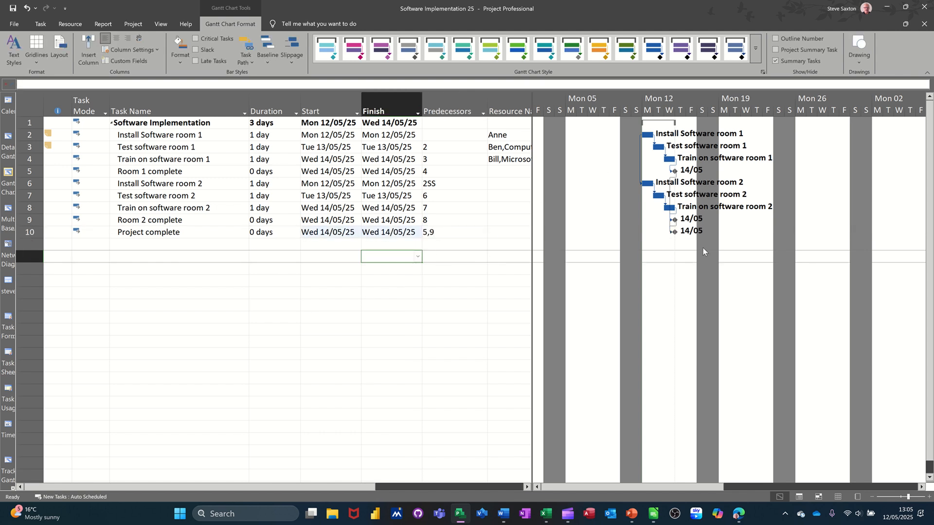
# Highlight the critical tasks in the Gantt chart, and try moving Install Software room 1 to Tue 13/05/25 before undoing the move.
pyautogui.click(195, 39)
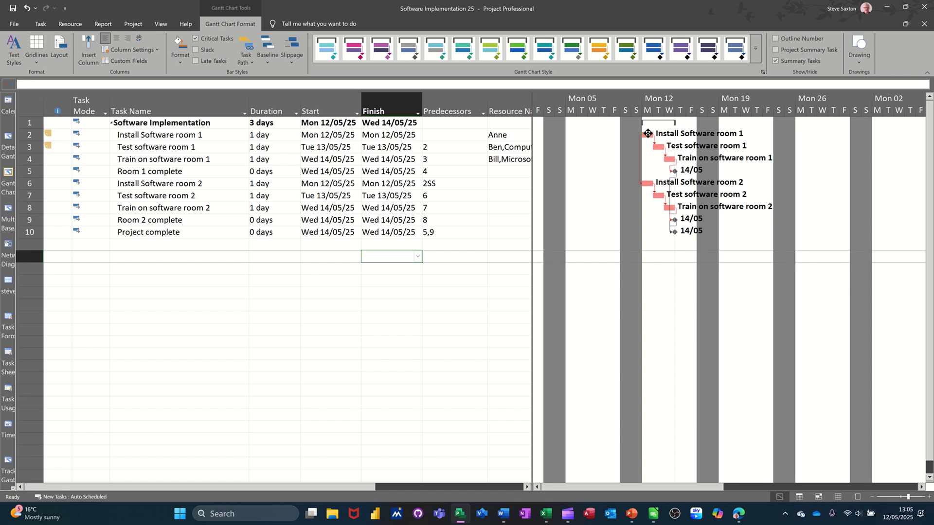
pyautogui.moveTo(648, 133); pyautogui.dragTo(666, 137)
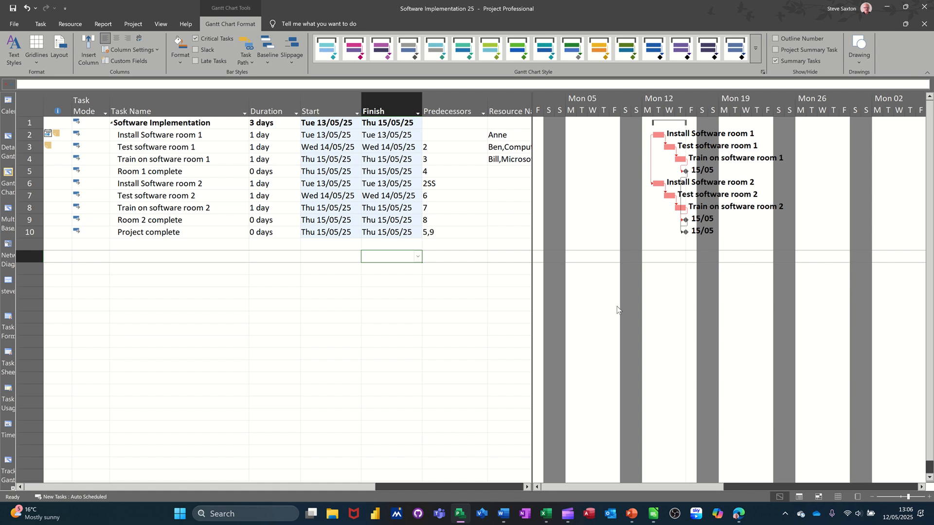
pyautogui.hotkey('ctrl', 'z')
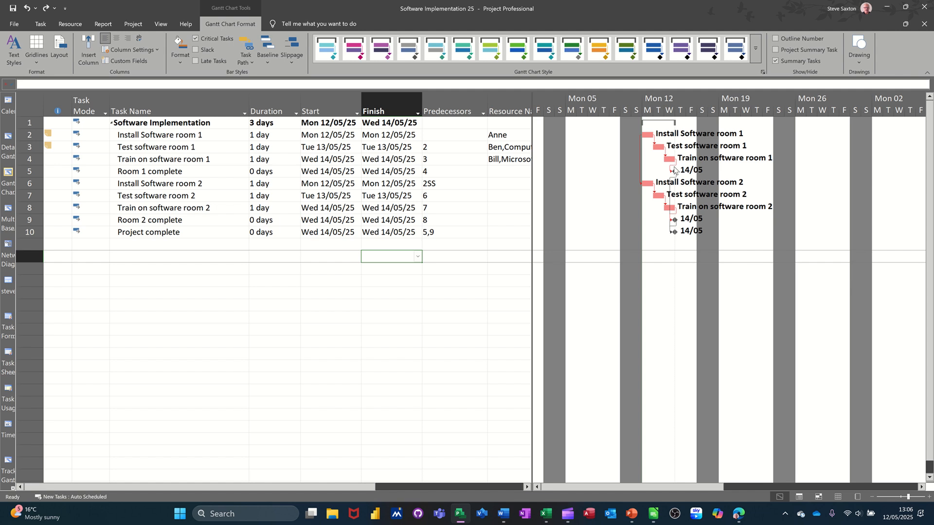
# Widen the task table beside the Gantt chart and add a Priority column after Resource Names.
pyautogui.moveTo(671, 169)
pyautogui.moveTo(531, 187); pyautogui.dragTo(644, 199)
pyautogui.click(595, 107)
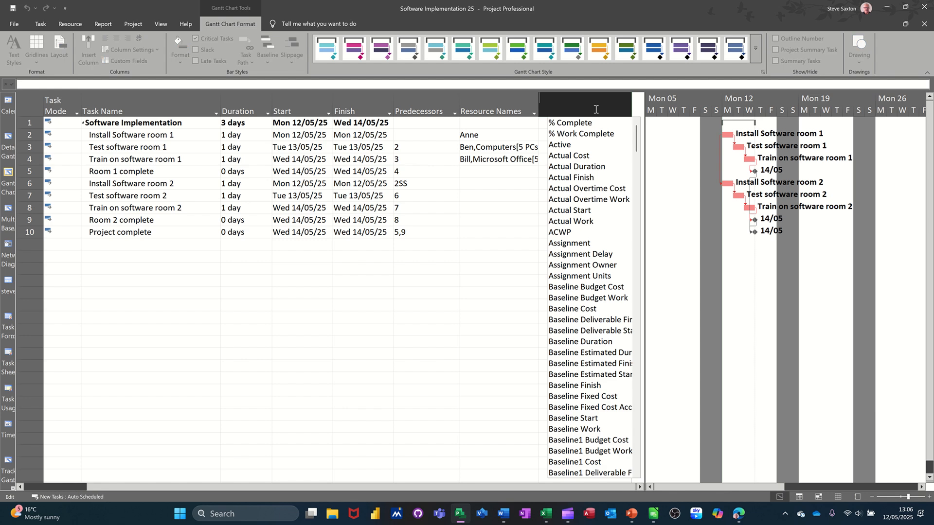
pyautogui.write('predecessors')
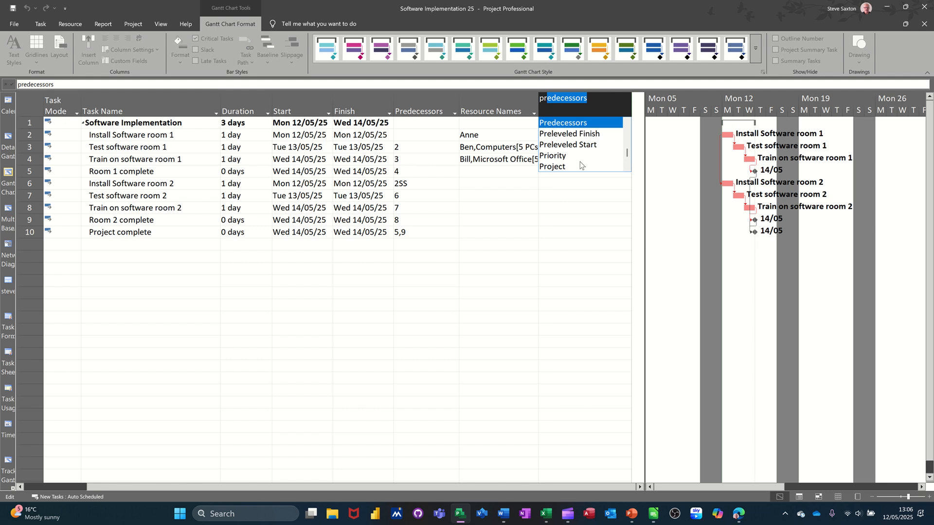
pyautogui.click(558, 156)
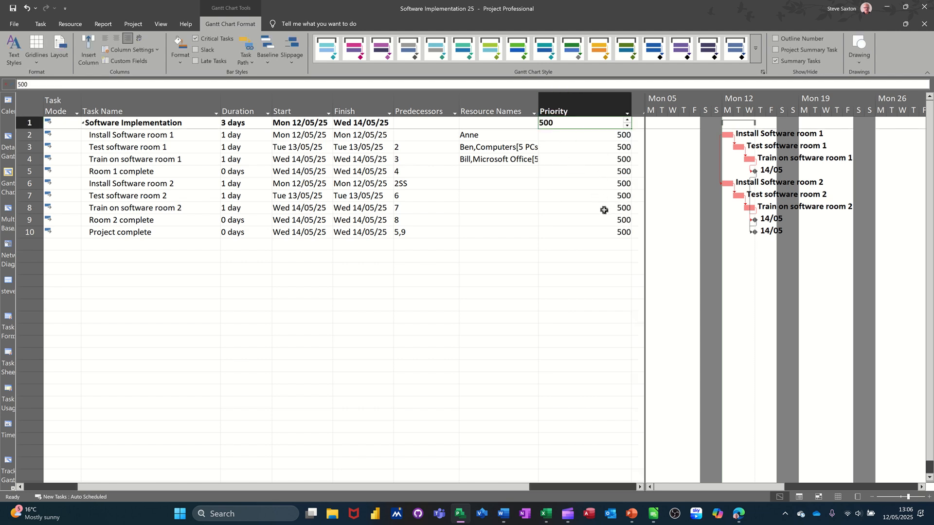
# Check the priority of Test software room 2 in the table and of Install Software room 1 in its Task Information.
pyautogui.click(617, 195)
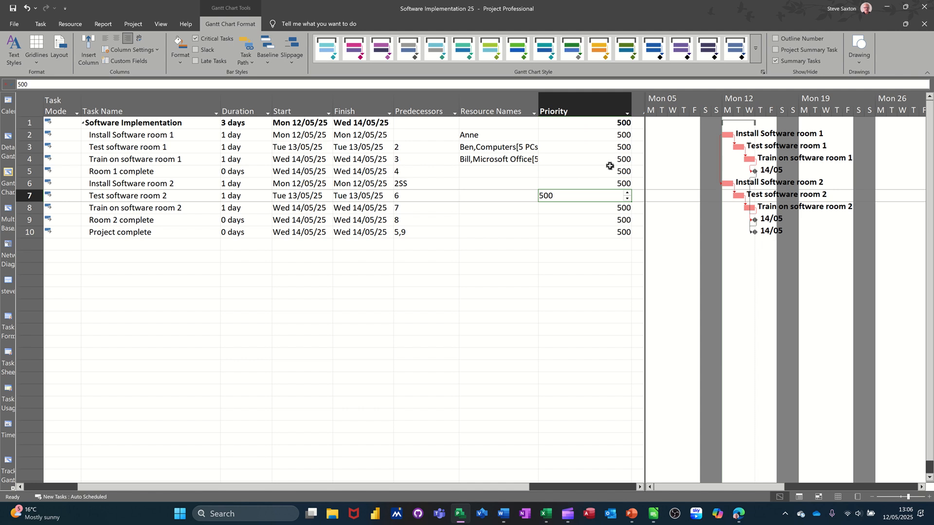
pyautogui.click(149, 135)
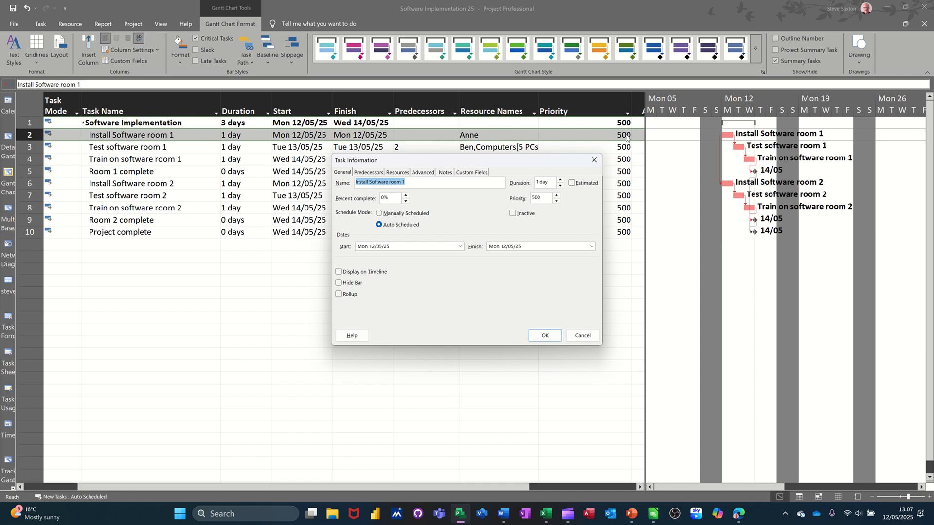
pyautogui.click(582, 336)
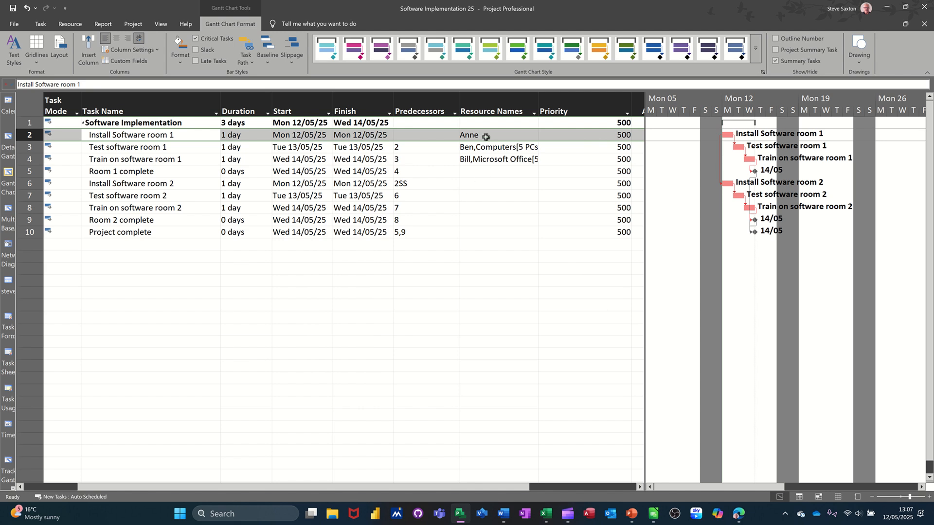
# Review the room 1 resource assignments and the resource type choices for the first entry in the Resource Sheet.
pyautogui.moveTo(486, 136); pyautogui.dragTo(483, 155)
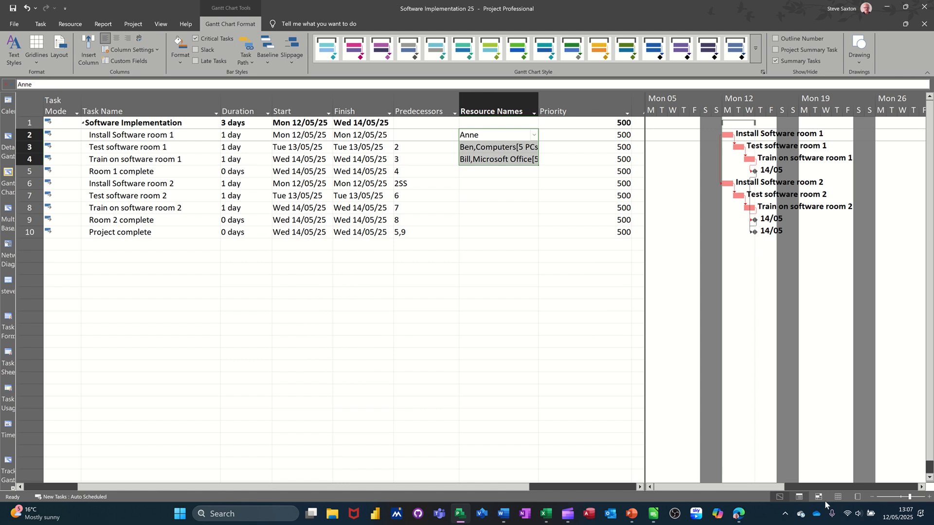
pyautogui.click(837, 497)
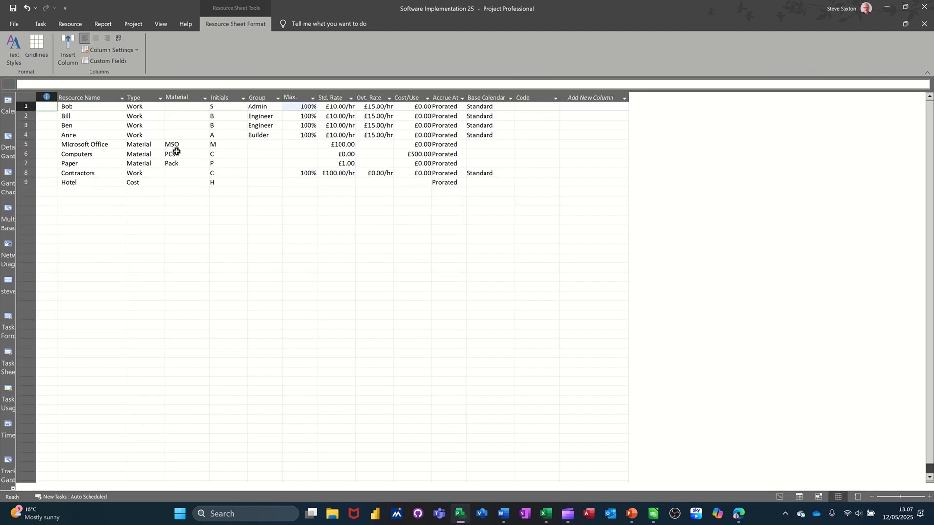
pyautogui.click(159, 109)
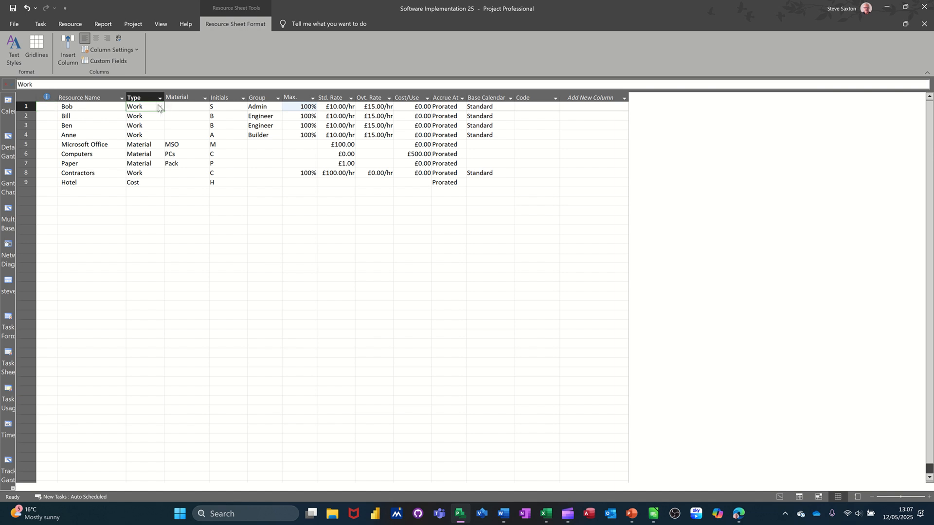
pyautogui.click(159, 108)
pyautogui.click(160, 108)
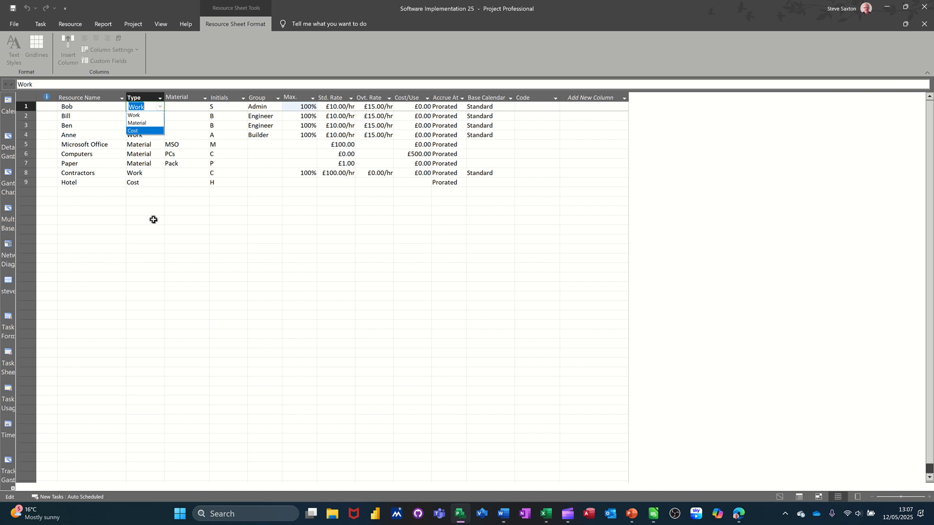
pyautogui.click(154, 218)
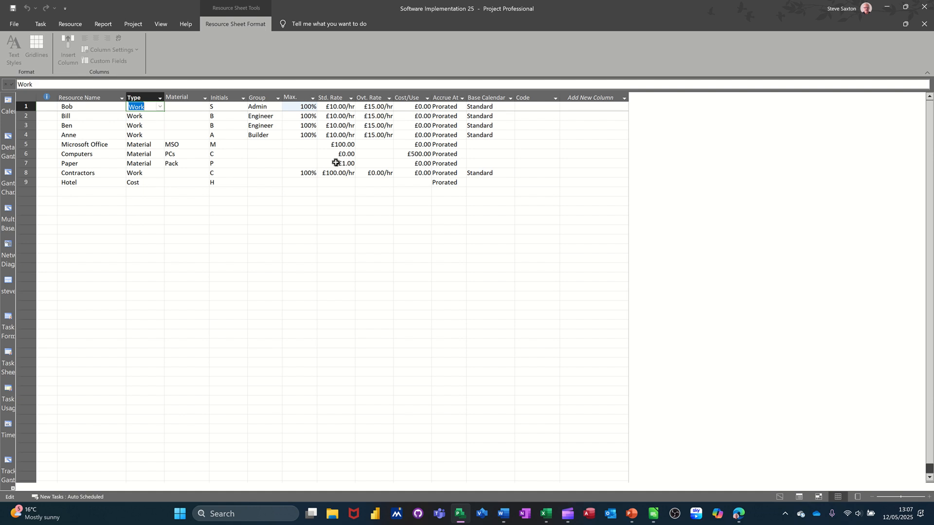
# View the Detail Gantt with its Successors and Resource Names columns exposed, and return to the Gantt Chart view.
pyautogui.click(9, 140)
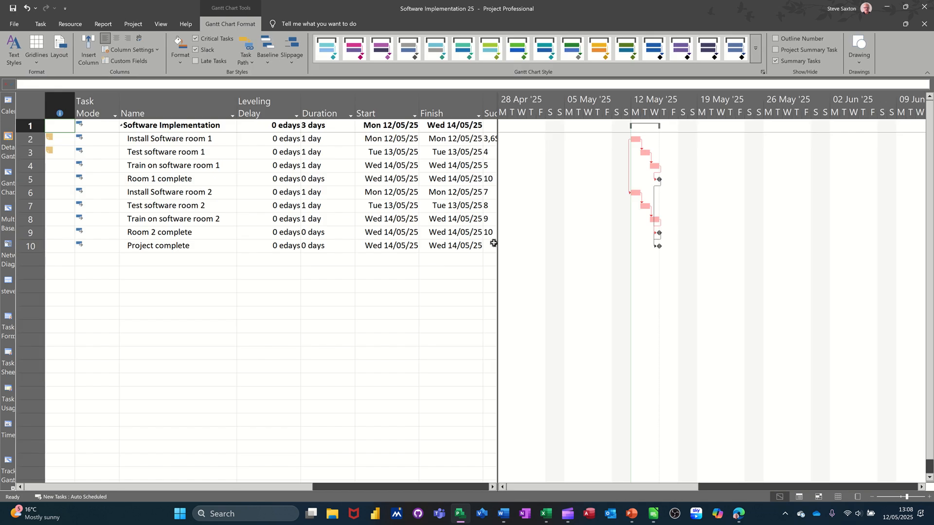
pyautogui.moveTo(493, 243); pyautogui.dragTo(642, 241)
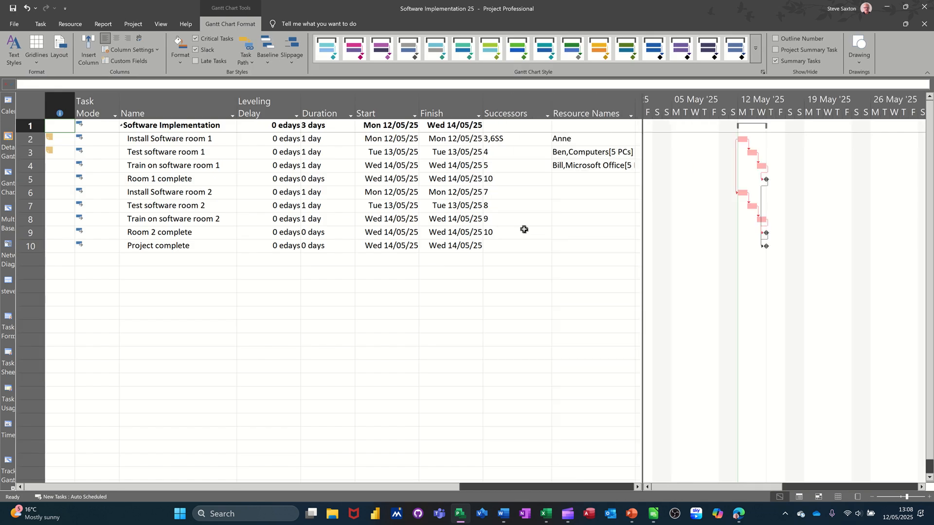
pyautogui.click(7, 179)
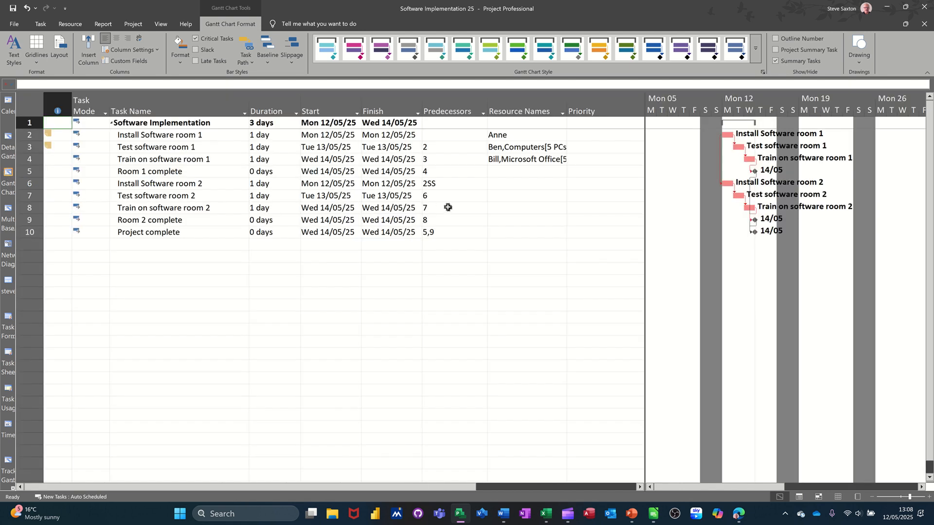
# Assign the engineer used on Train on software room 1 and the Contractors resource to Install Software room 2.
pyautogui.click(67, 25)
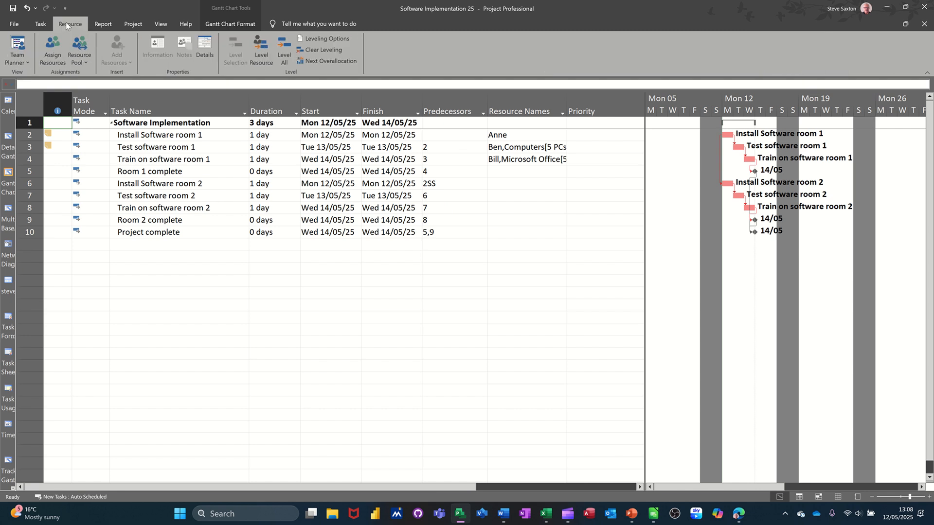
pyautogui.click(51, 46)
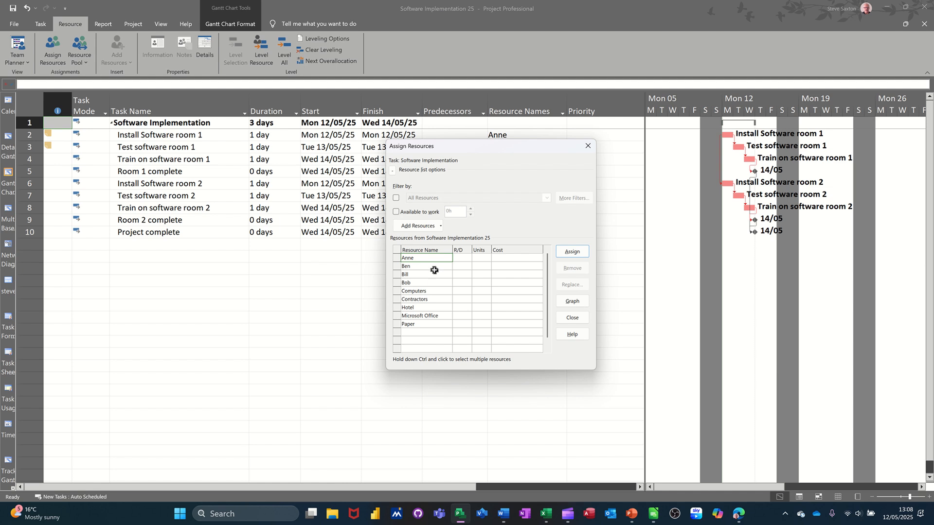
pyautogui.moveTo(485, 150); pyautogui.dragTo(625, 184)
pyautogui.click(193, 200)
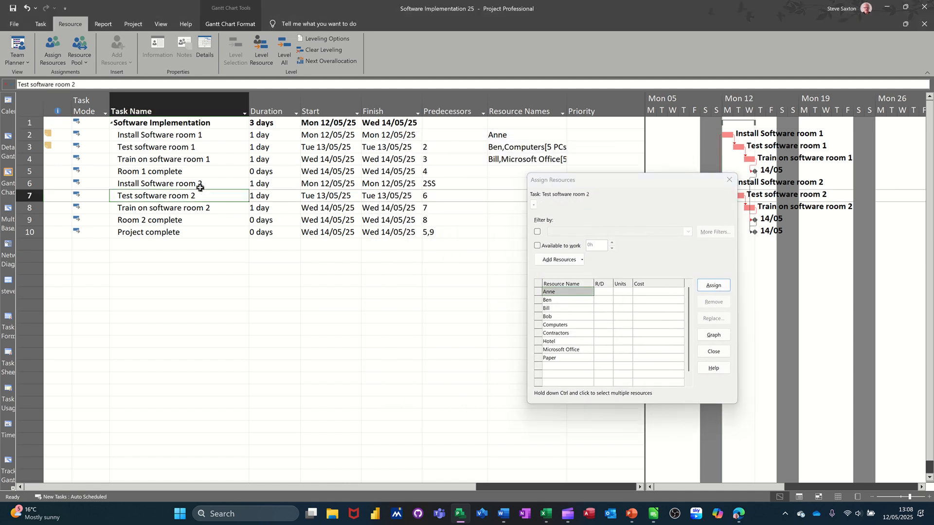
pyautogui.click(197, 158)
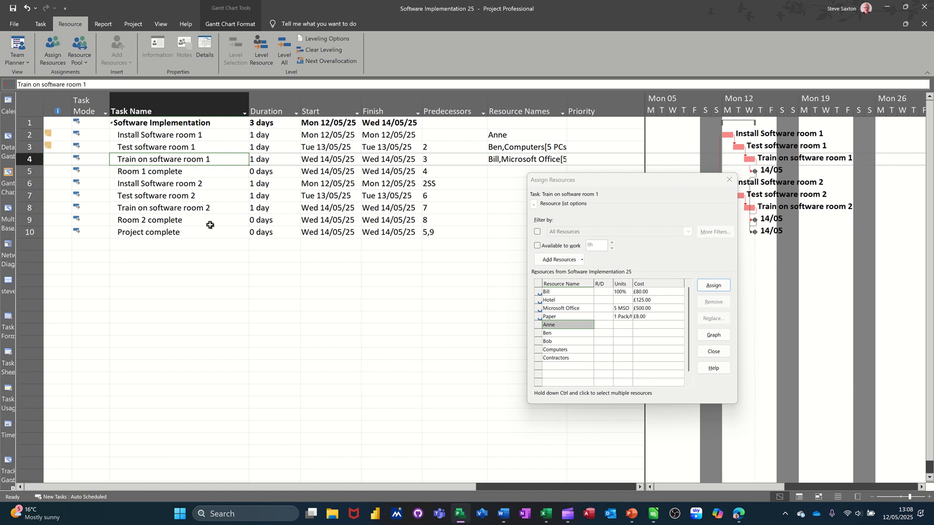
pyautogui.click(168, 185)
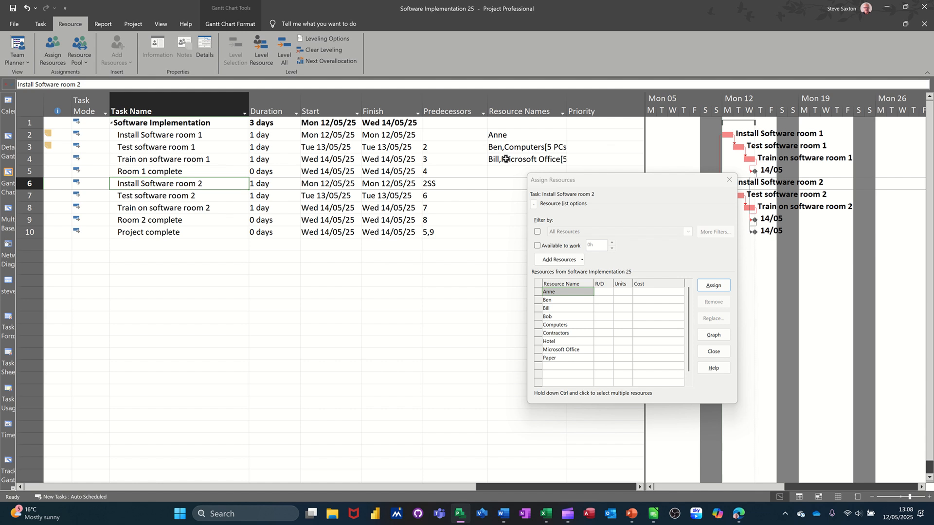
pyautogui.click(567, 308)
pyautogui.click(712, 286)
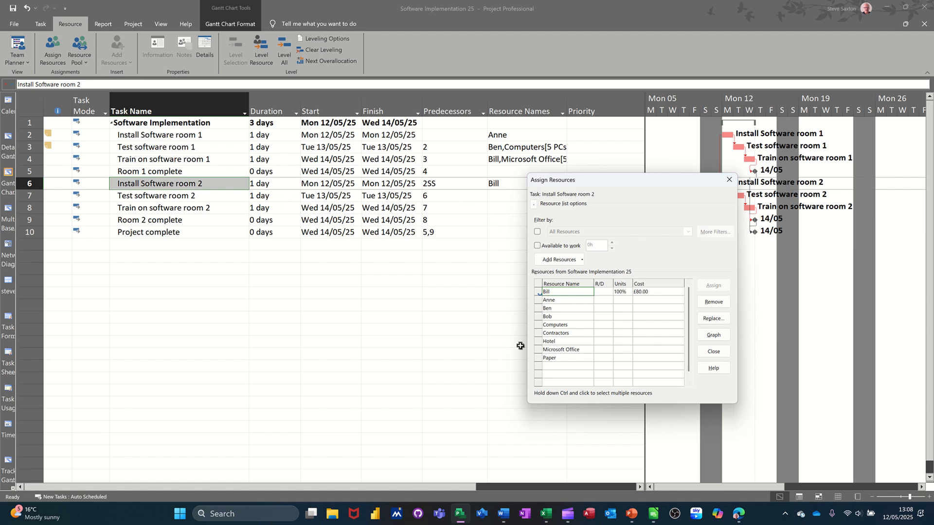
pyautogui.click(573, 335)
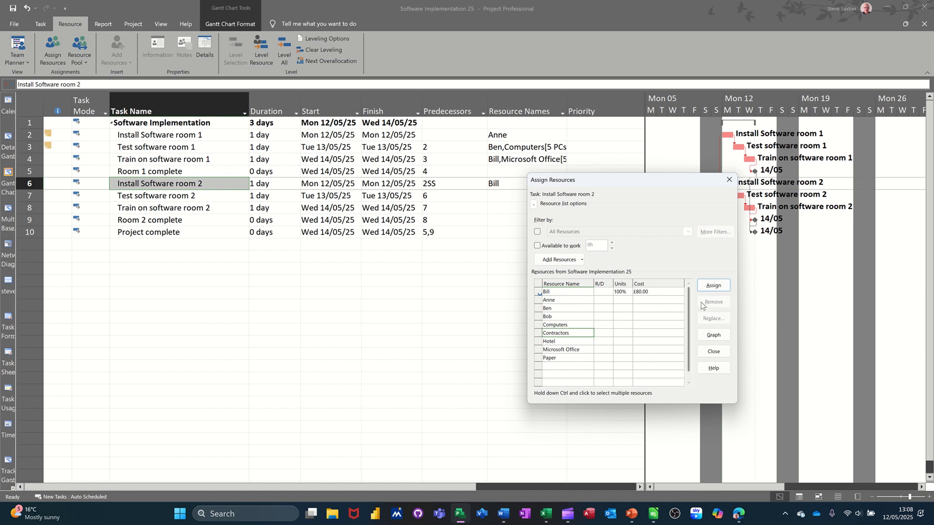
pyautogui.click(713, 285)
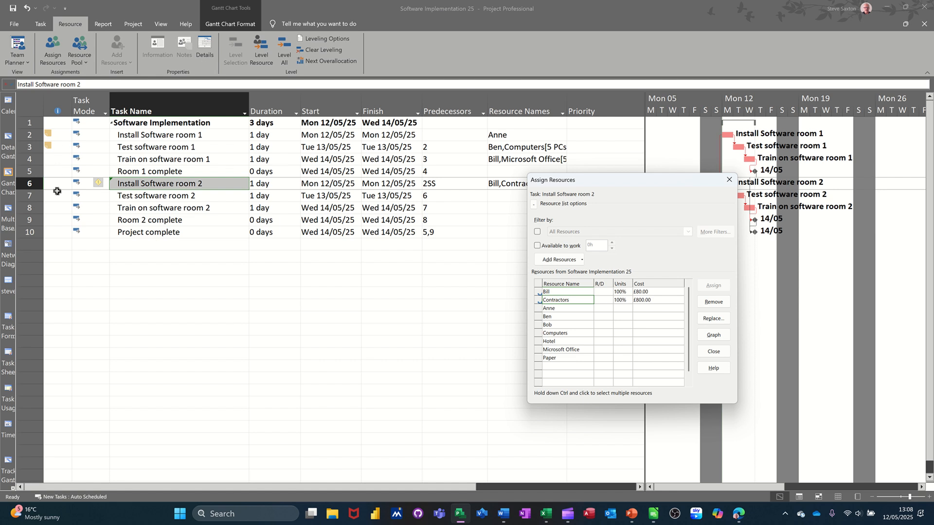
# Try assigning the person already on Install Software room 1 to Install Software room 2 as well, and remove that assignment.
pyautogui.click(564, 309)
pyautogui.click(713, 286)
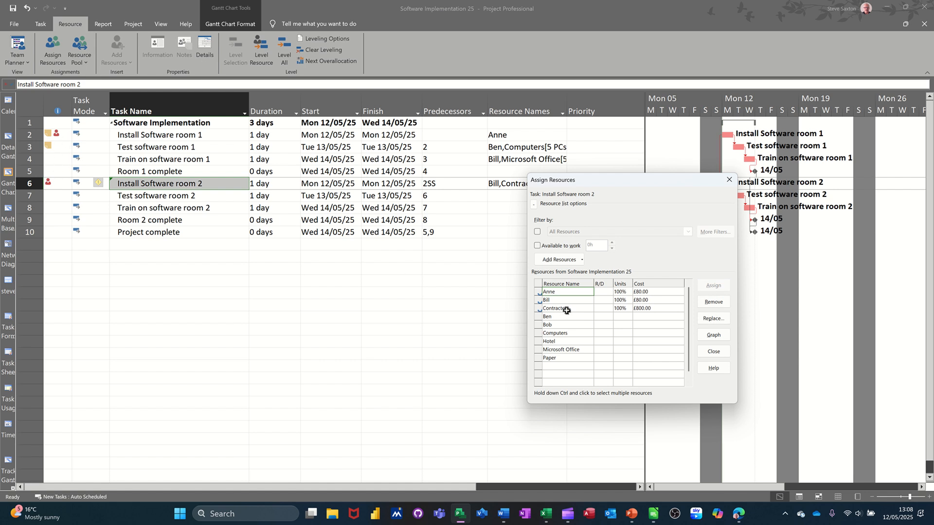
pyautogui.click(713, 302)
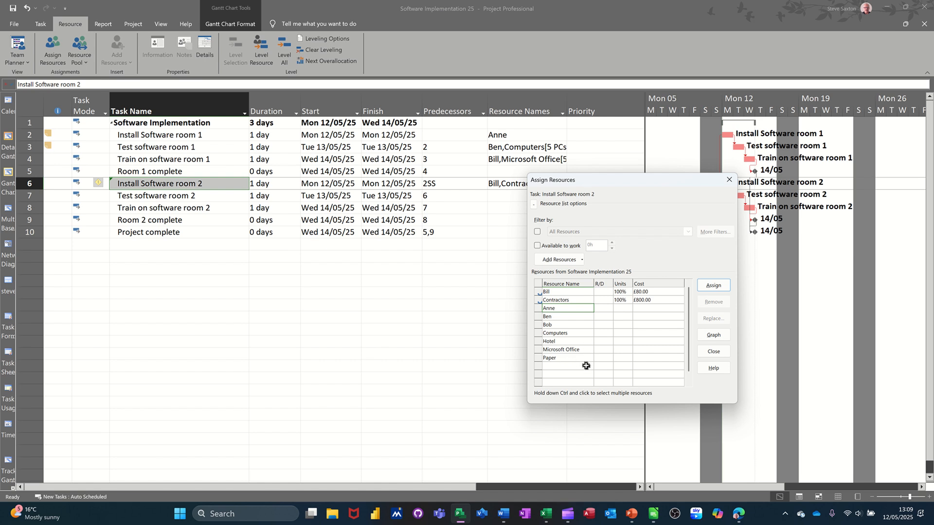
# Assign the Microsoft Office material resource to Install Software room 2 and finish assigning resources.
pyautogui.click(577, 350)
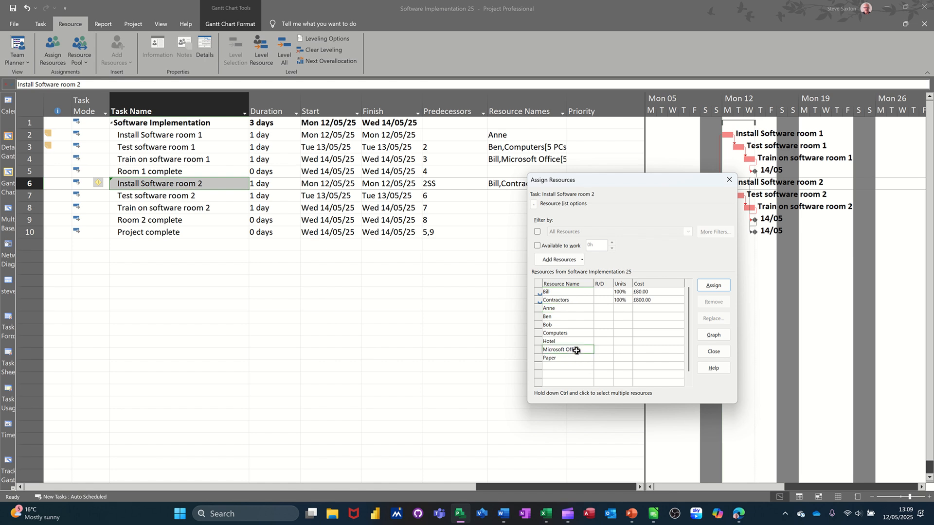
pyautogui.click(718, 286)
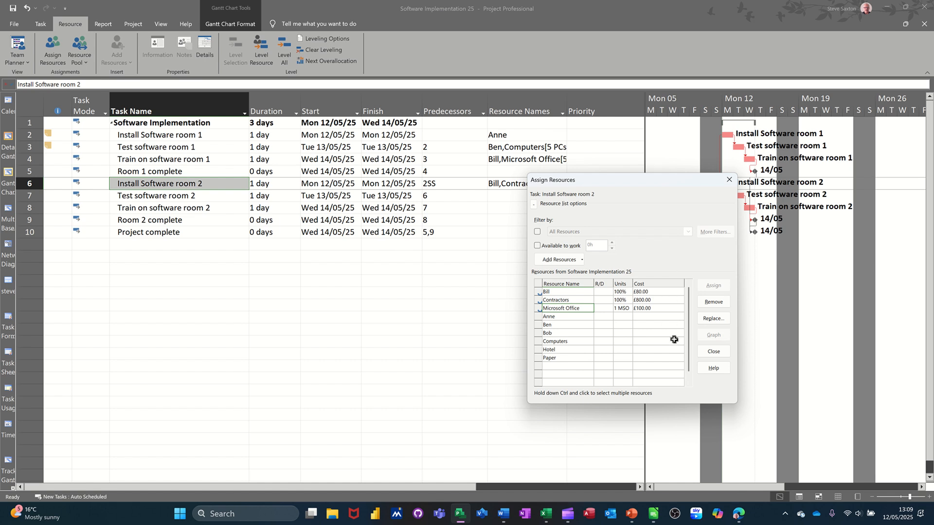
pyautogui.click(710, 352)
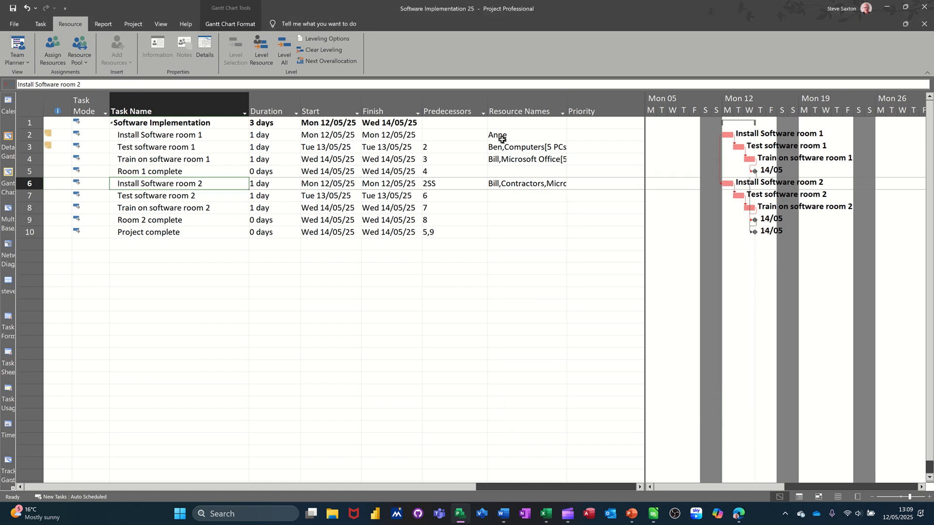
# Shrink the Gantt table, switch to the Task Usage view and widen its table to reveal the Work through Finish columns.
pyautogui.moveTo(644, 231); pyautogui.dragTo(331, 232)
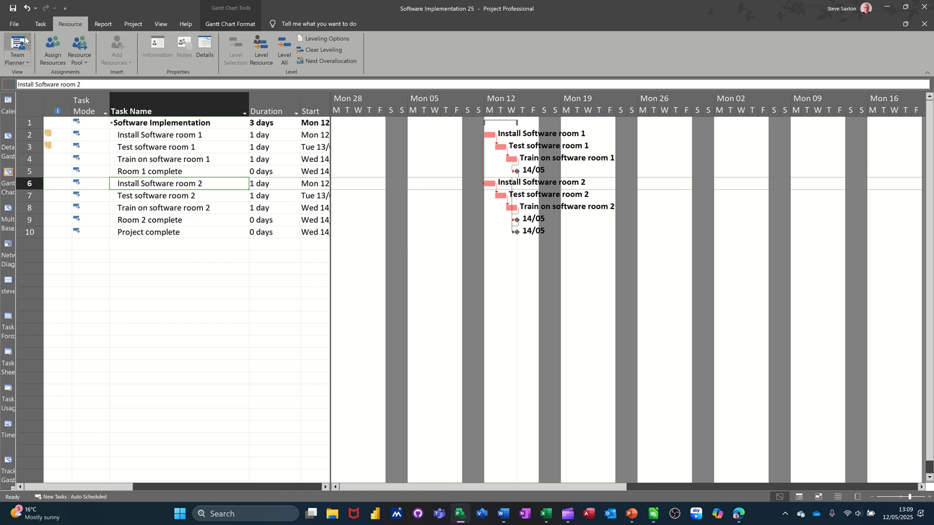
pyautogui.click(40, 24)
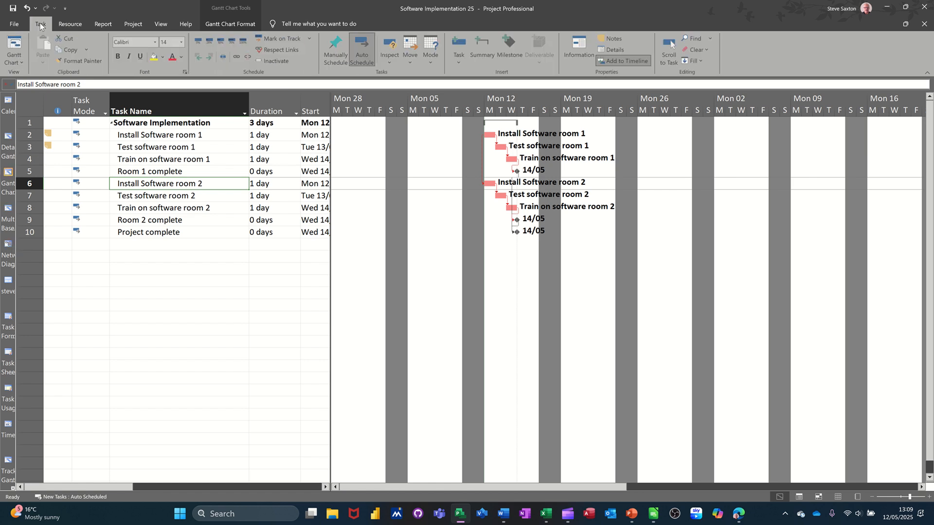
pyautogui.click(22, 62)
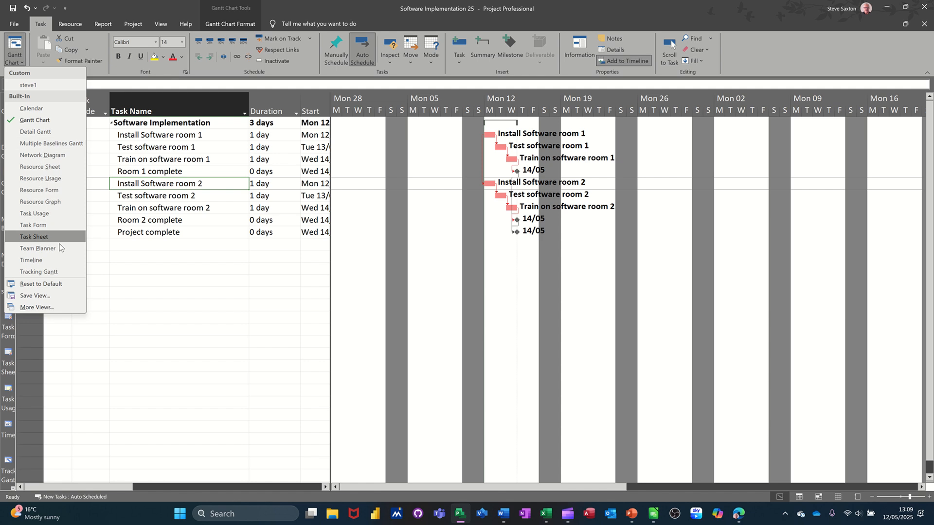
pyautogui.click(38, 213)
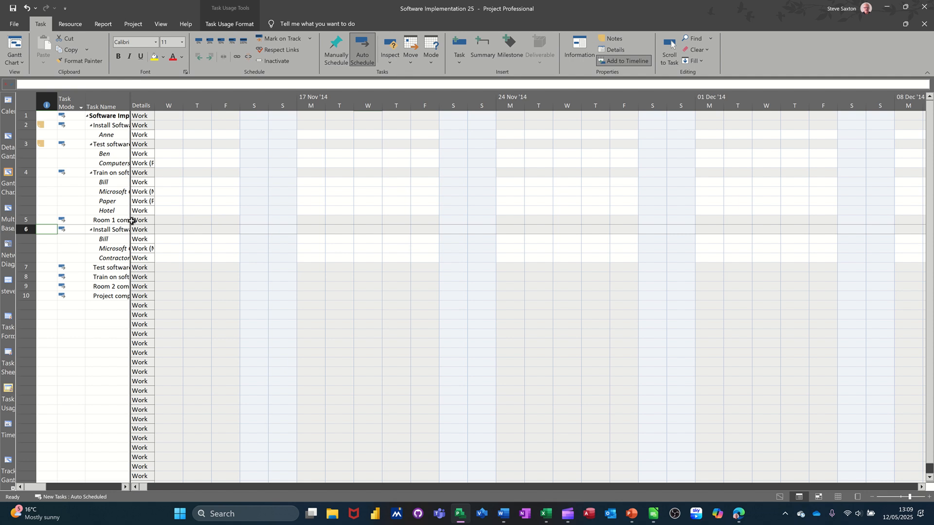
pyautogui.moveTo(130, 221); pyautogui.dragTo(417, 244)
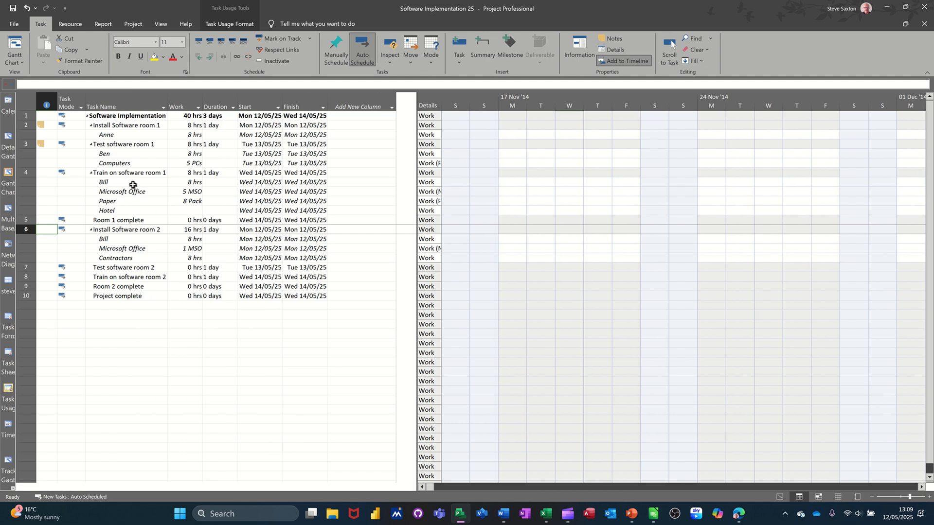
# Bring the scheduled work of the Paper assignment on Train on software room 1 into view in the usage timescale.
pyautogui.moveTo(133, 183); pyautogui.dragTo(132, 210)
pyautogui.click(128, 201)
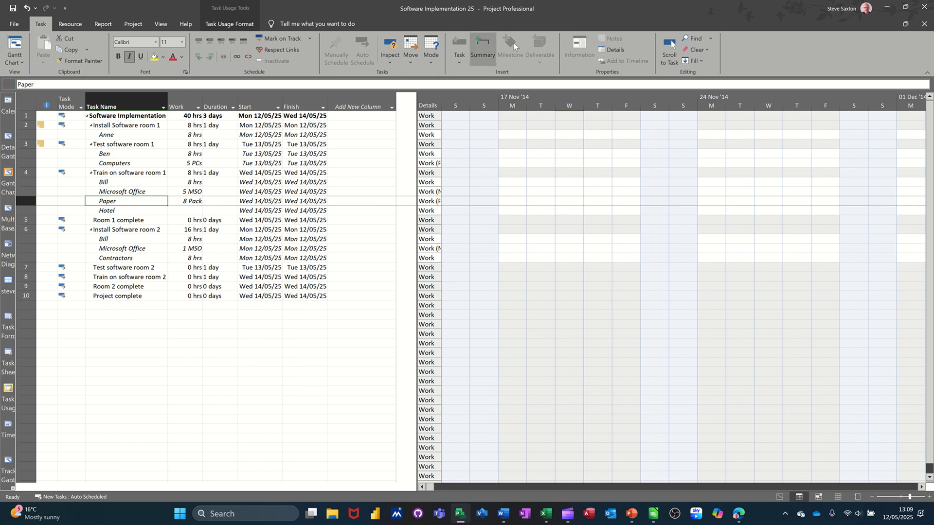
pyautogui.click(671, 45)
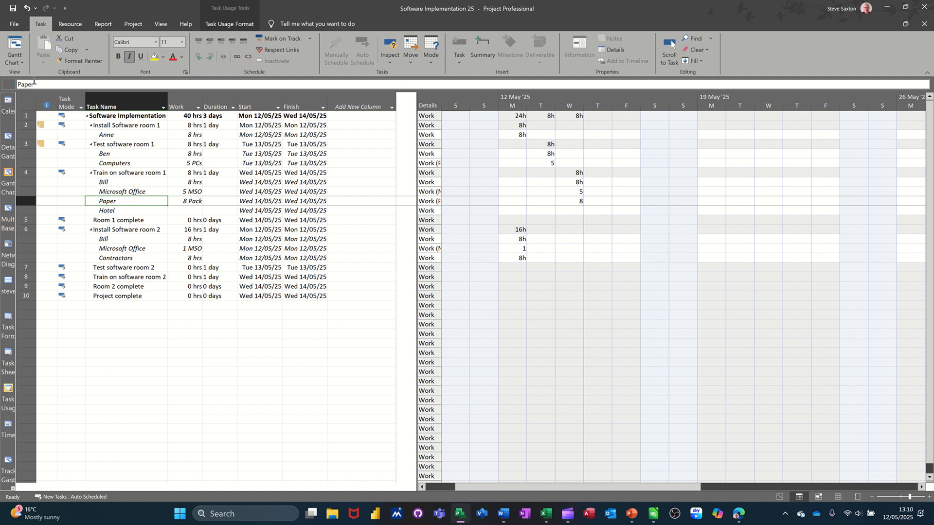
# Switch to the Tracking Gantt view, widen its table through Resource Names, and bring the Room 1 complete milestone into view in the chart.
pyautogui.click(20, 61)
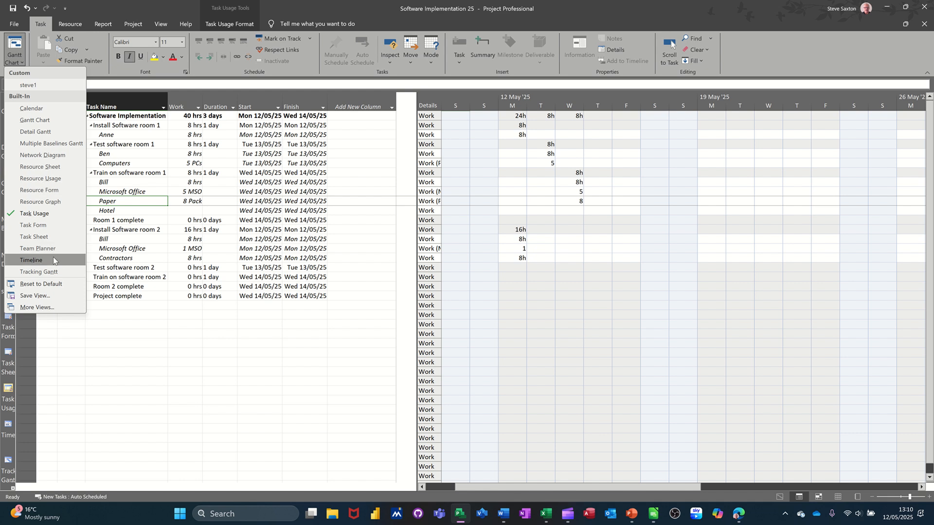
pyautogui.click(35, 273)
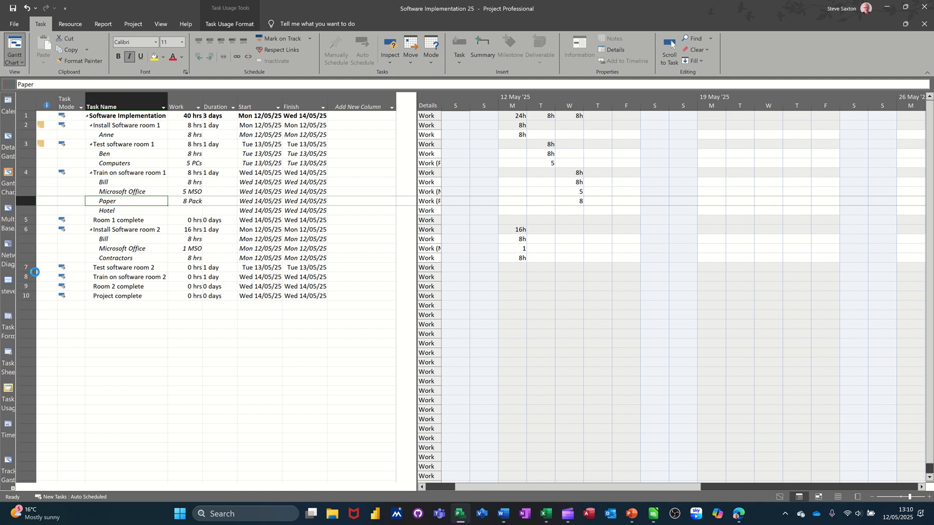
pyautogui.click(117, 251)
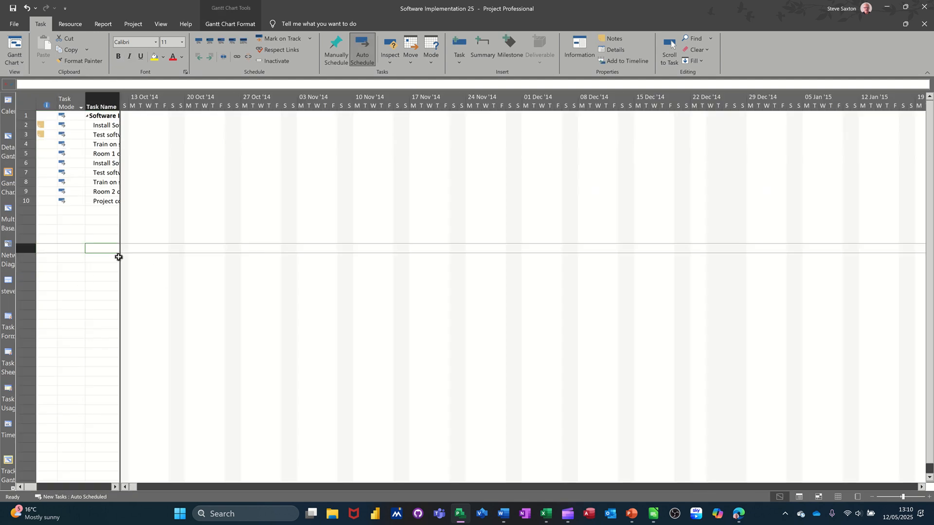
pyautogui.moveTo(120, 256); pyautogui.dragTo(436, 275)
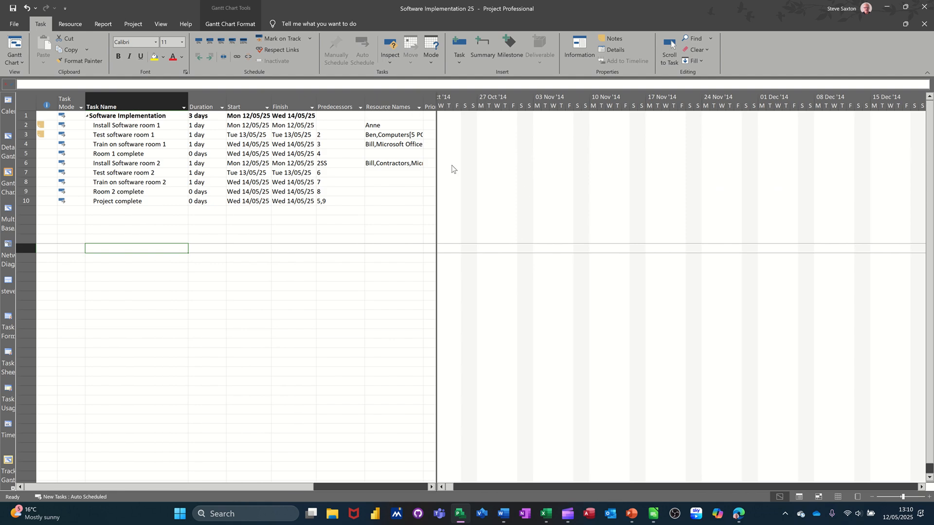
pyautogui.click(138, 154)
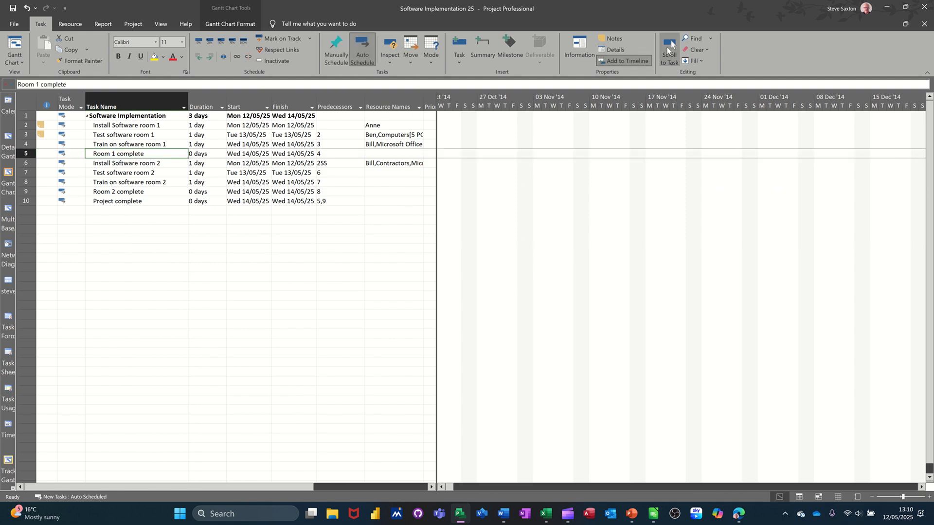
pyautogui.click(669, 46)
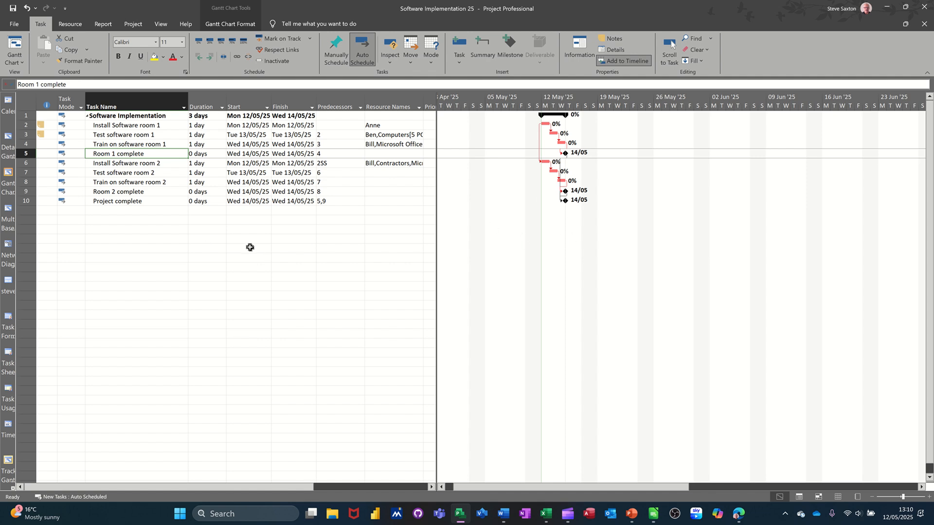
# Set the Critical bar style to show the task Name as text on top of the bars.
pyautogui.doubleClick(555, 240)
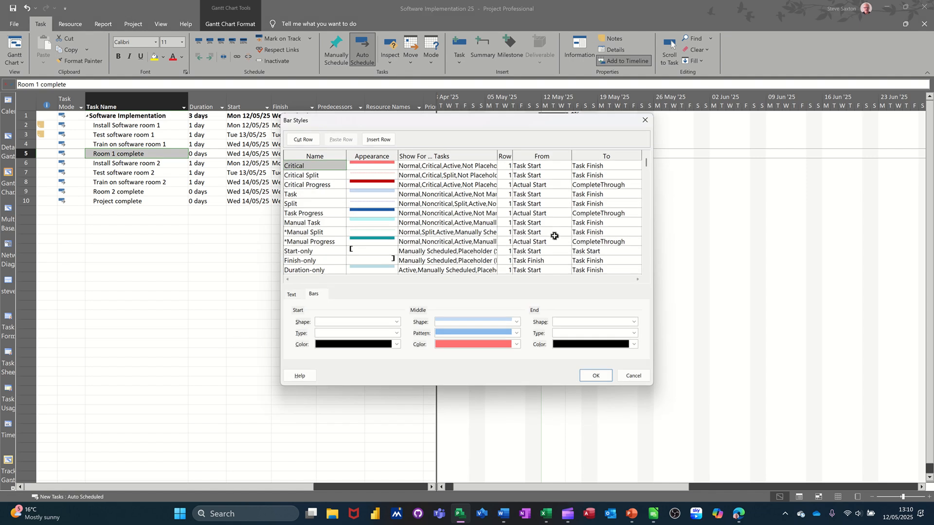
pyautogui.click(292, 295)
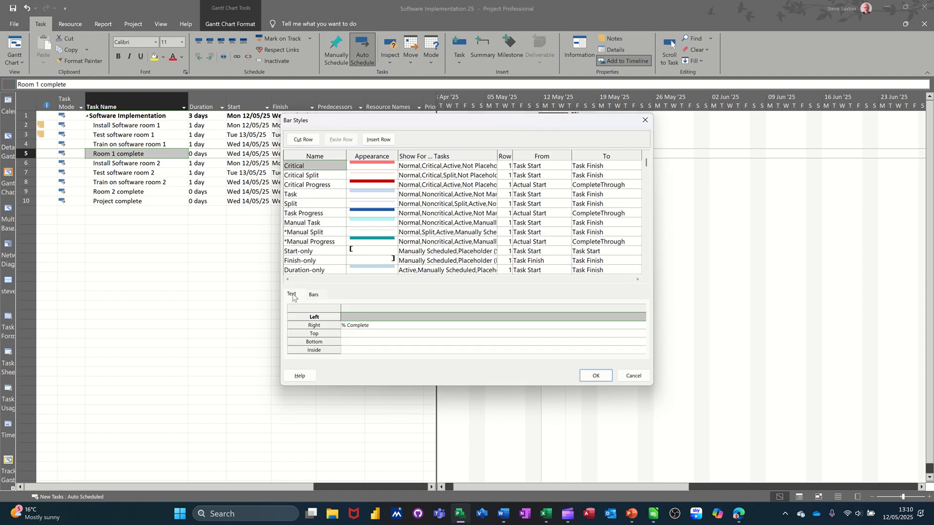
pyautogui.click(375, 334)
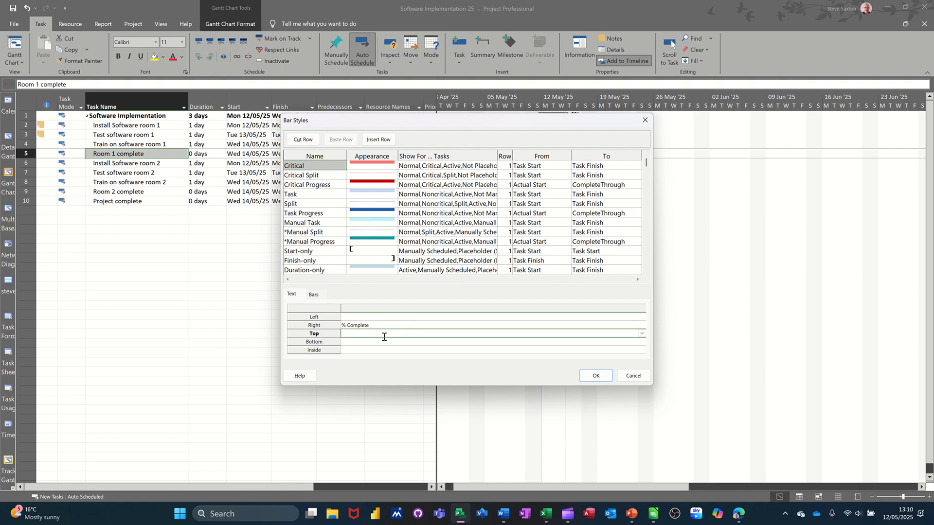
pyautogui.write('Name')
pyautogui.click(595, 376)
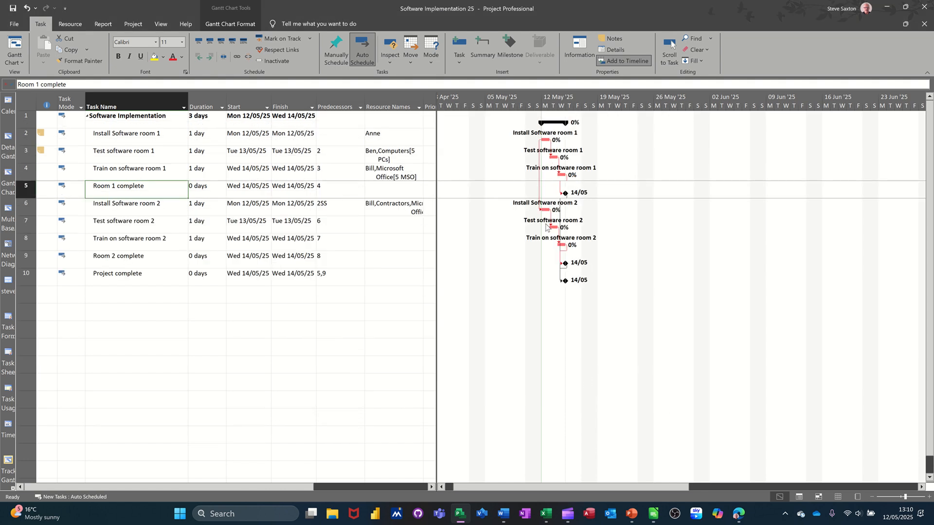
# Try clearing the Critical bar style's Top text, browse the fields offered for its Right text, and cancel the bar style changes.
pyautogui.doubleClick(561, 326)
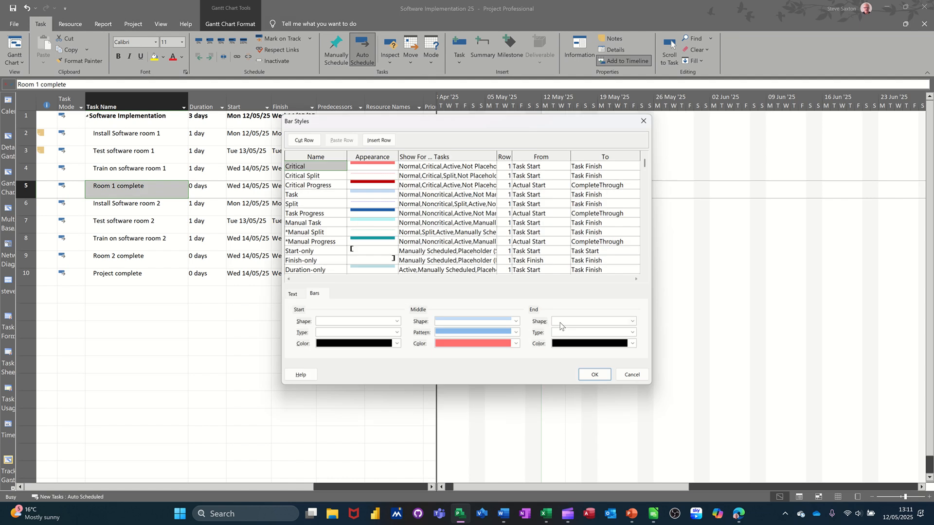
pyautogui.click(293, 295)
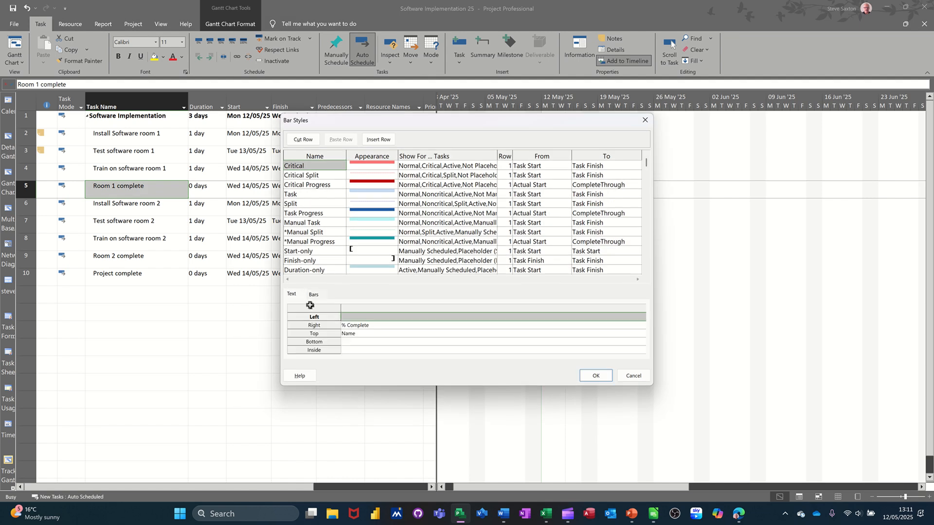
pyautogui.click(368, 334)
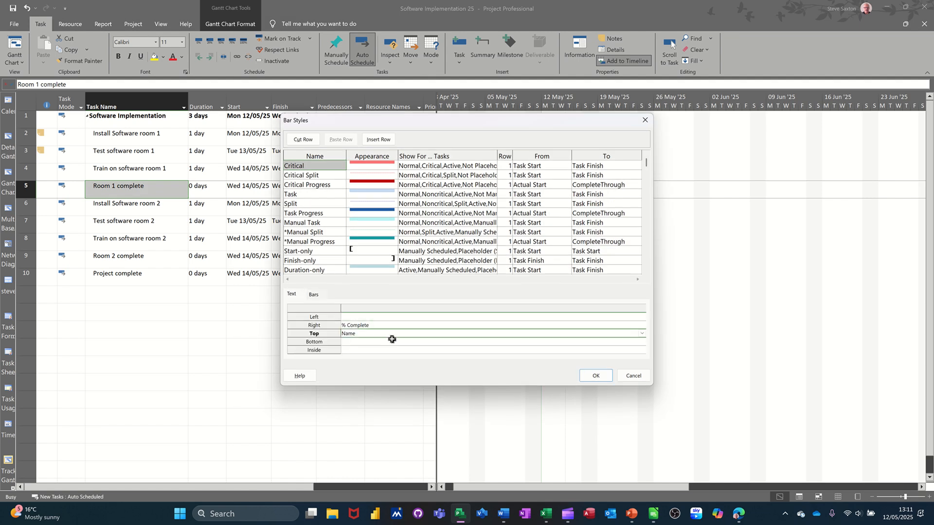
pyautogui.press('Delete')
pyautogui.click(415, 325)
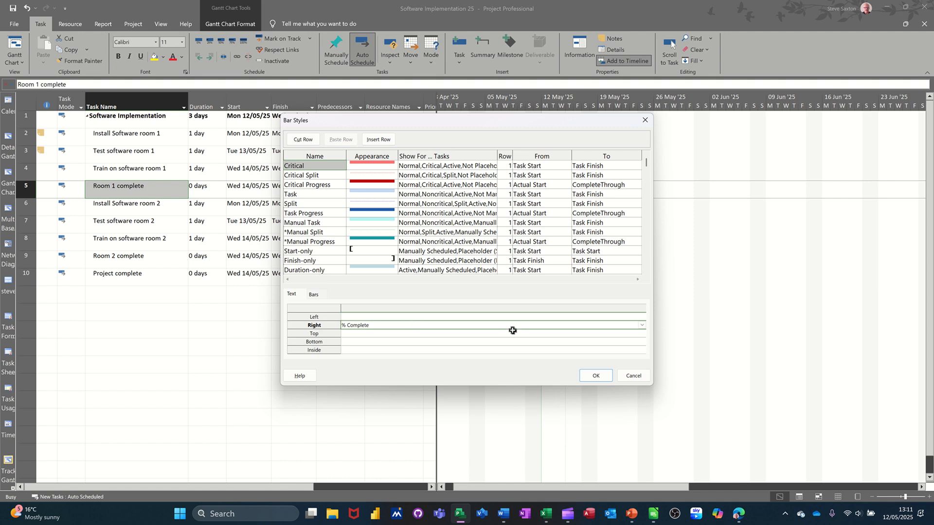
pyautogui.click(642, 325)
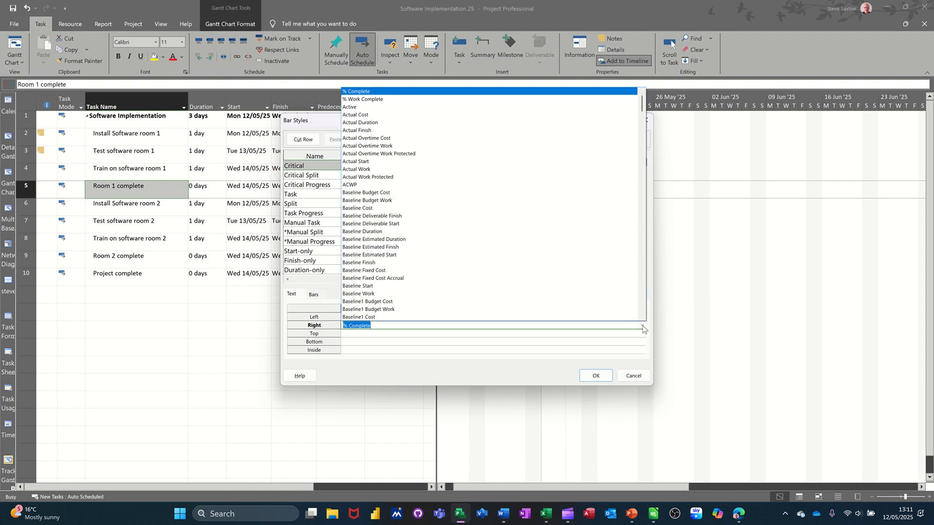
pyautogui.scroll(-13, 517, 200)
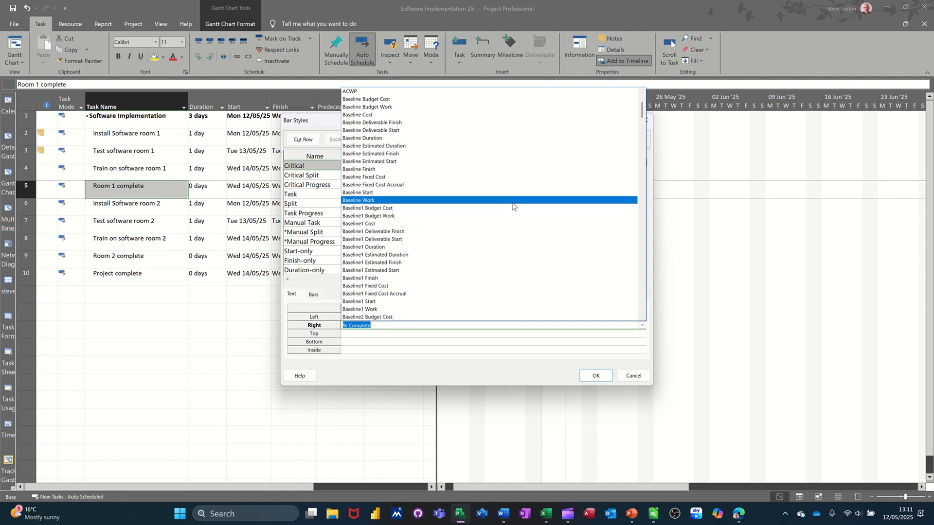
pyautogui.scroll(-20, 518, 227)
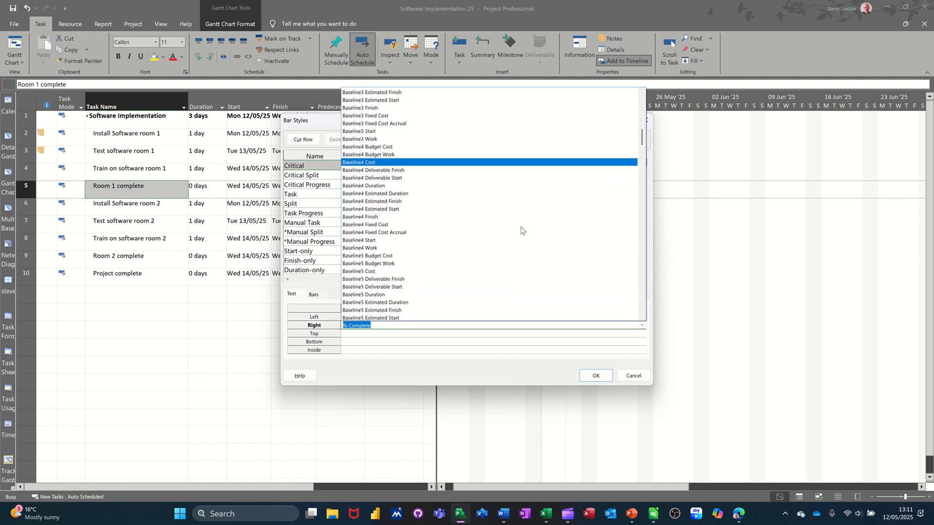
pyautogui.scroll(-10, 522, 236)
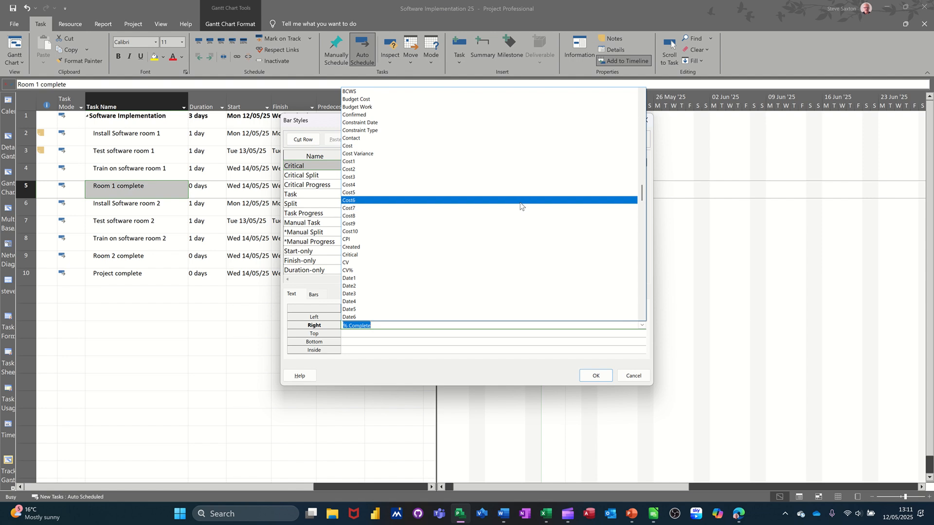
pyautogui.click(634, 375)
pyautogui.click(628, 377)
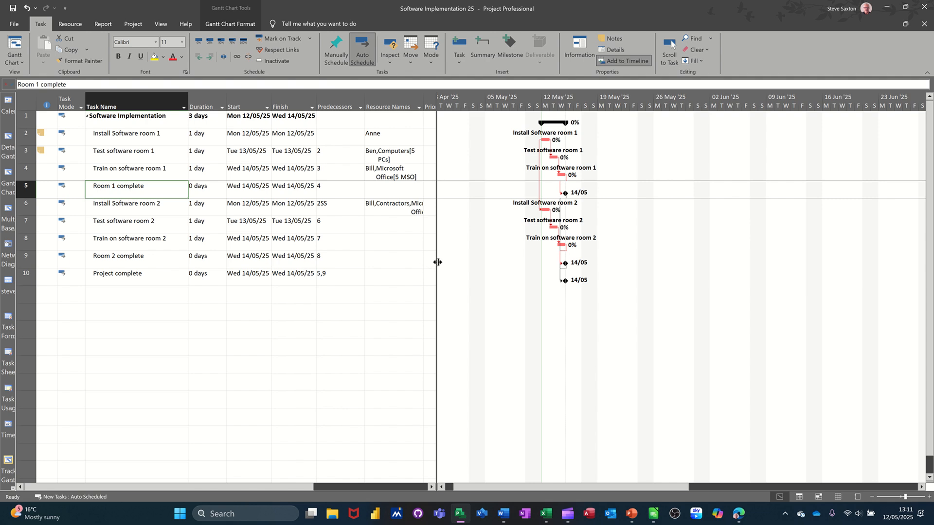
# Display the Cost table beside the tracking chart to review task costs, and switch to the Tracking table.
pyautogui.moveTo(437, 264); pyautogui.dragTo(515, 265)
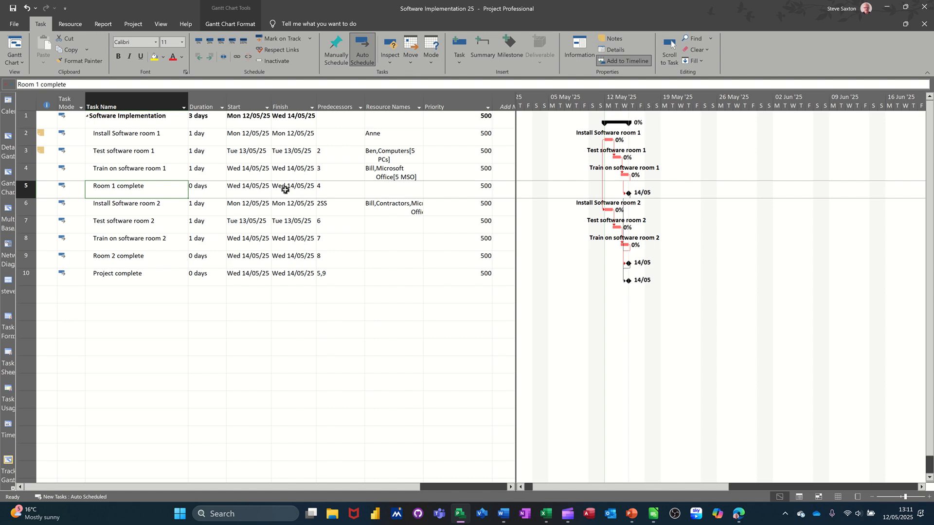
pyautogui.click(159, 24)
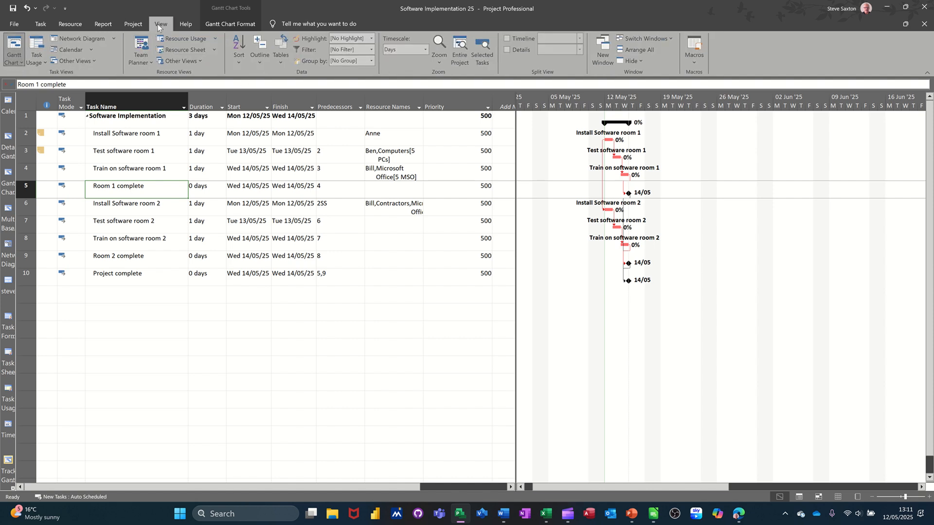
pyautogui.click(280, 61)
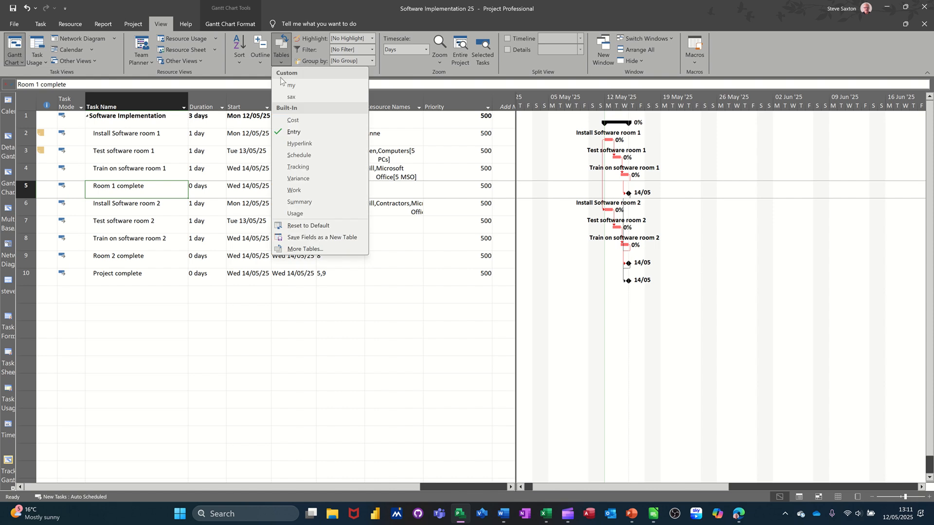
pyautogui.click(294, 120)
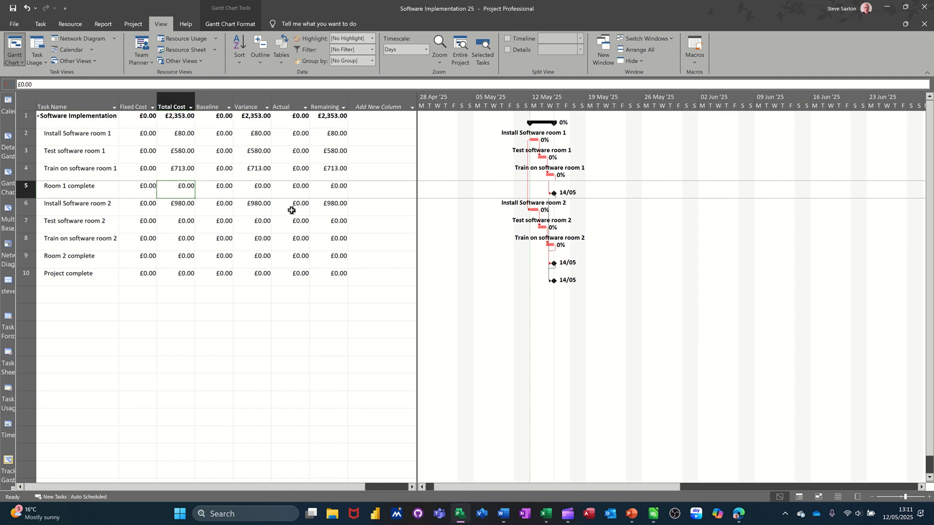
pyautogui.click(282, 66)
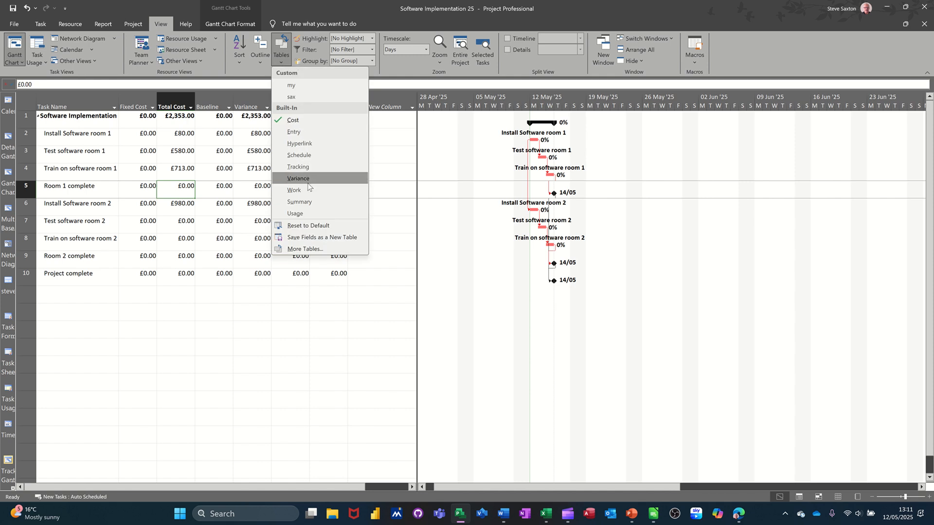
pyautogui.click(298, 166)
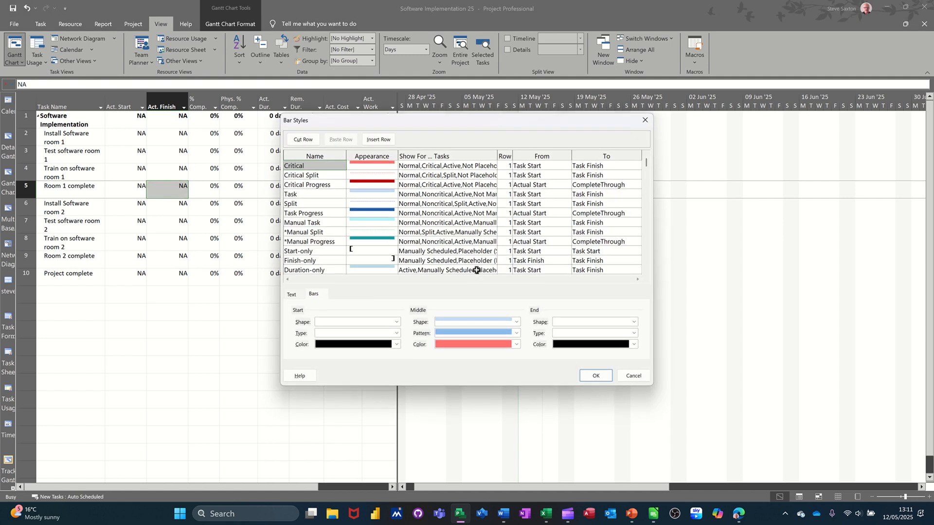
# Remove the Name field from the Top text of the Critical bar style.
pyautogui.click(291, 295)
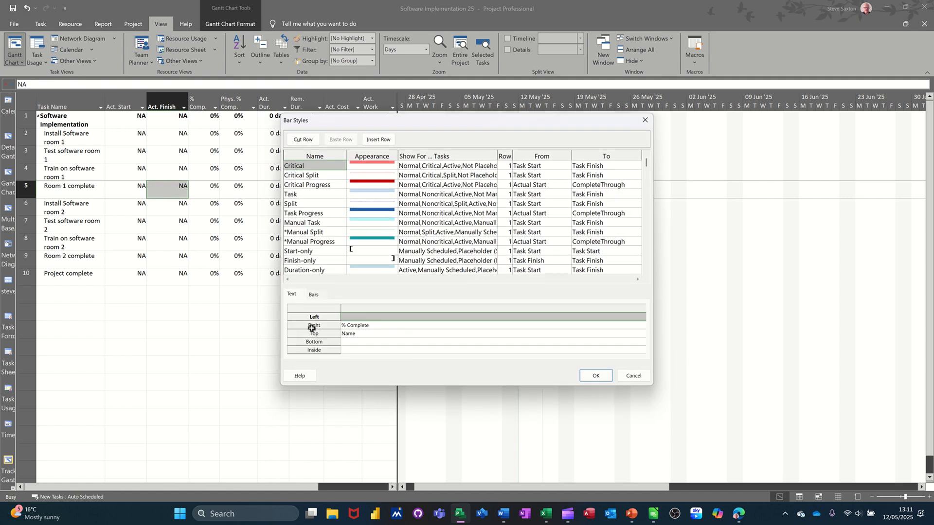
pyautogui.click(369, 335)
pyautogui.press('Delete')
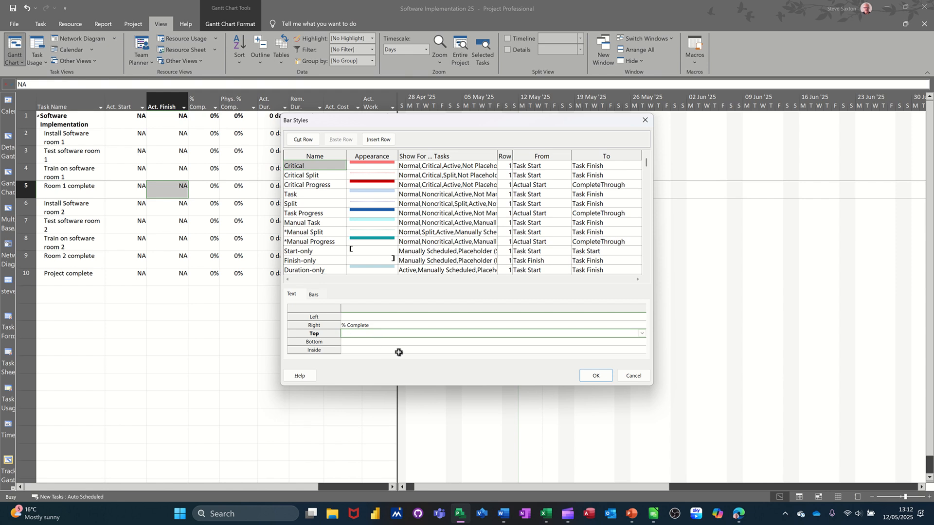
pyautogui.click(601, 375)
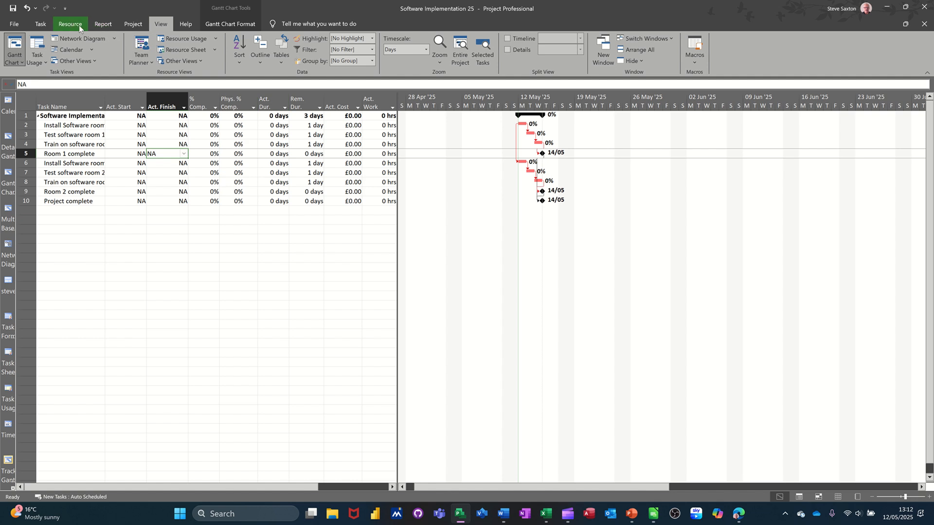
# Set the standard Baseline for the entire project.
pyautogui.click(130, 25)
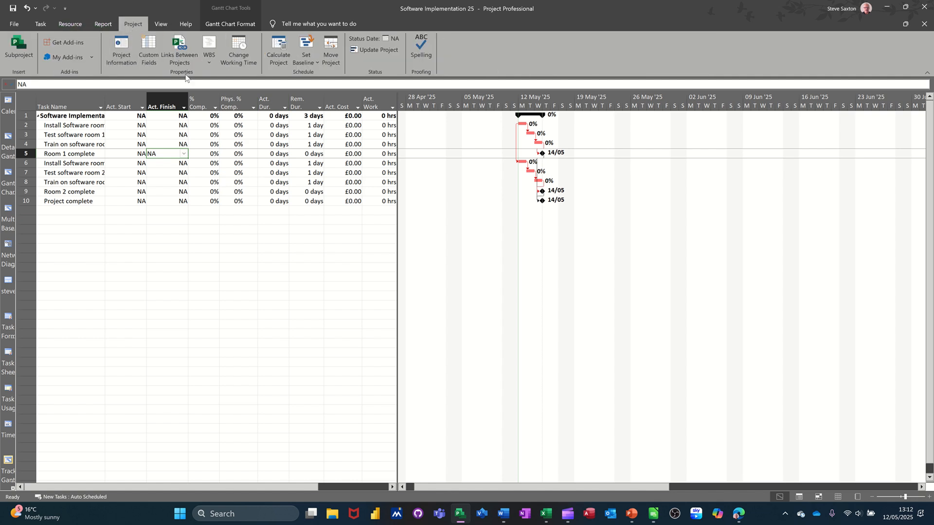
pyautogui.click(313, 62)
pyautogui.click(309, 76)
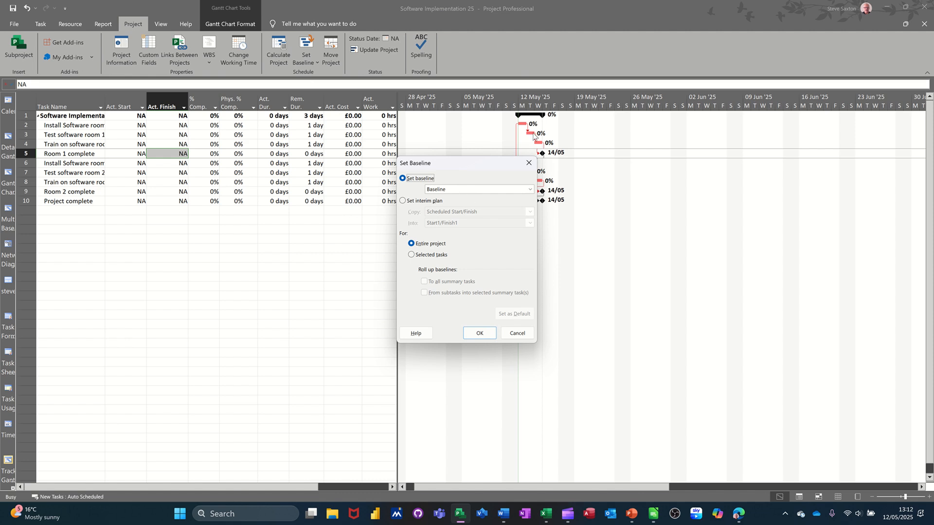
pyautogui.click(475, 333)
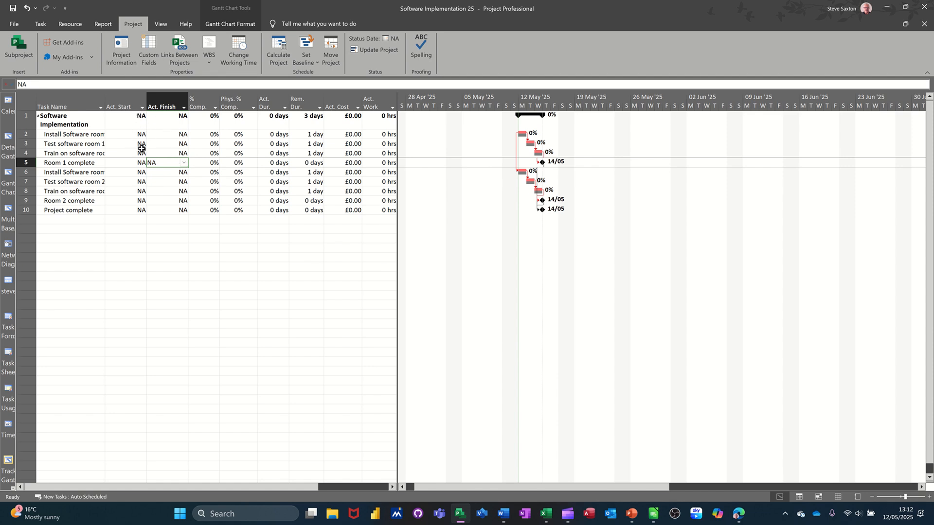
# Set the actual finish of Install Software room 1 to Wed 14/05/25.
pyautogui.click(165, 135)
pyautogui.click(185, 135)
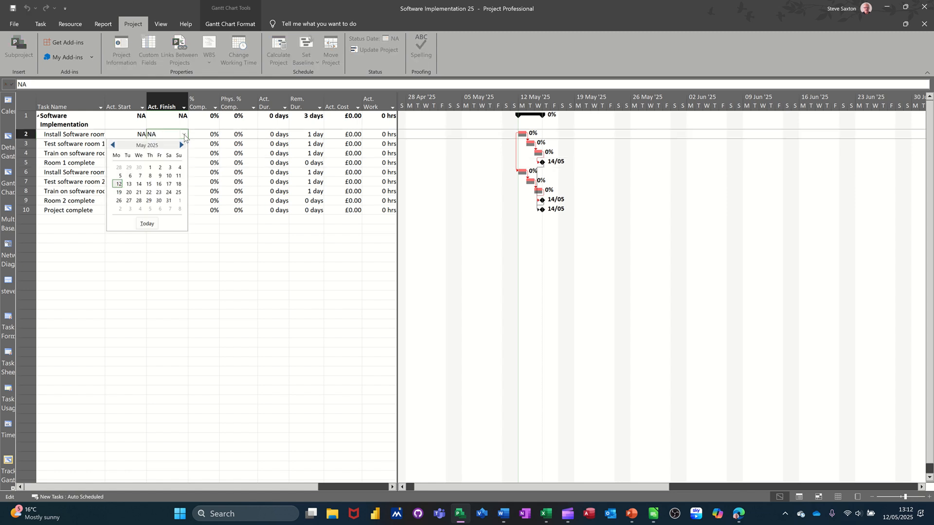
pyautogui.click(139, 184)
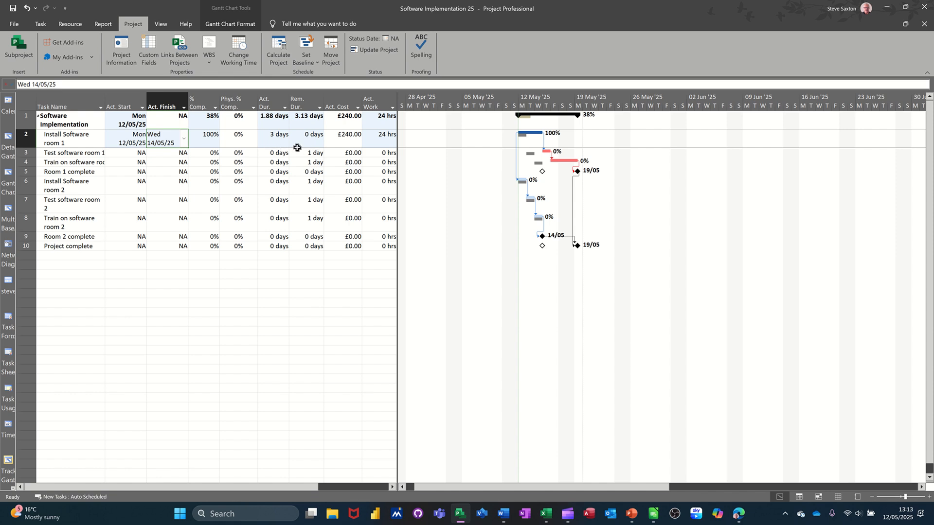
# Set the actual duration of Test software room 1 to 2 days.
pyautogui.click(271, 154)
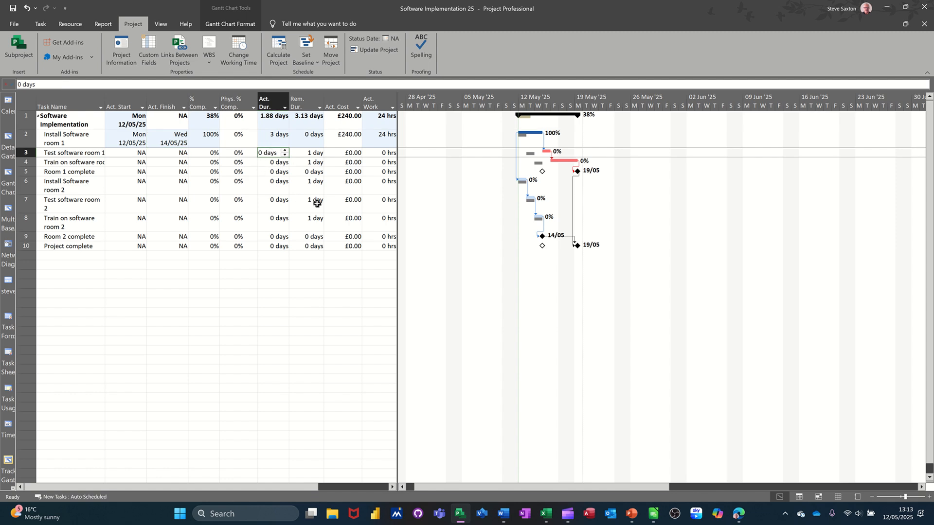
pyautogui.write('2')
pyautogui.click(271, 185)
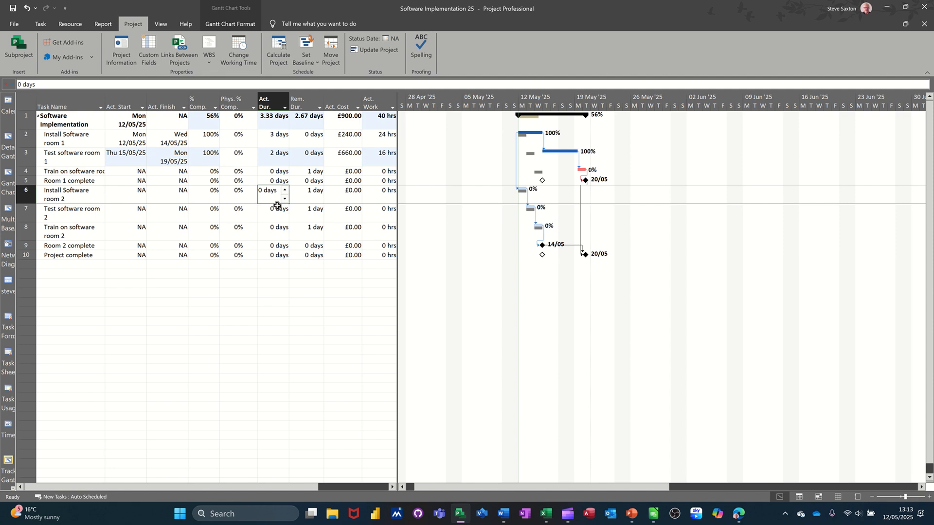
# Set the actual durations of Train on software room 1 and Test software room 2 to 4 days and Train on software room 2 to 5 days.
pyautogui.click(274, 171)
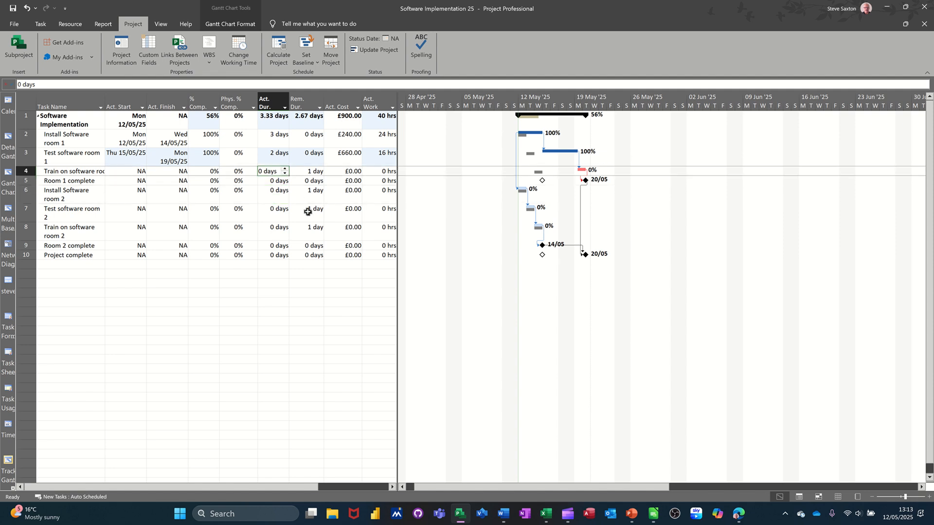
pyautogui.write('4')
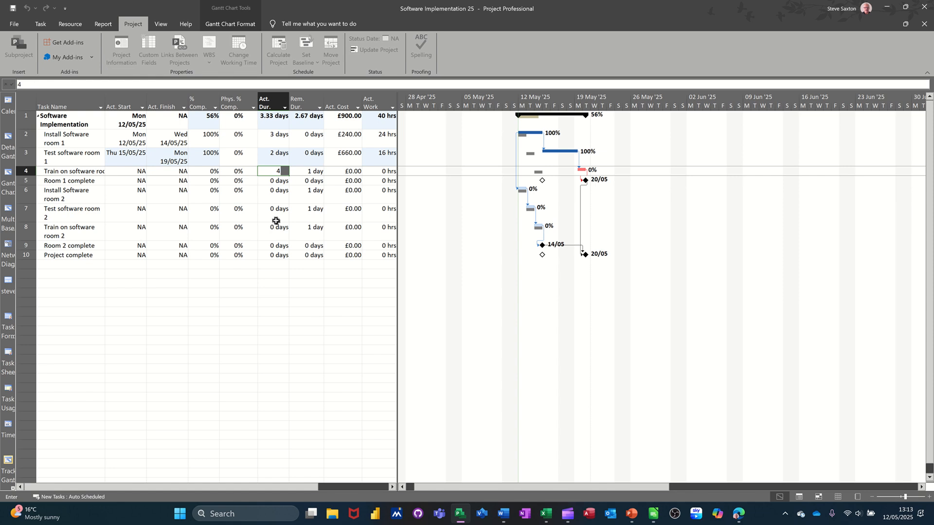
pyautogui.click(275, 213)
pyautogui.write('4')
pyautogui.click(272, 239)
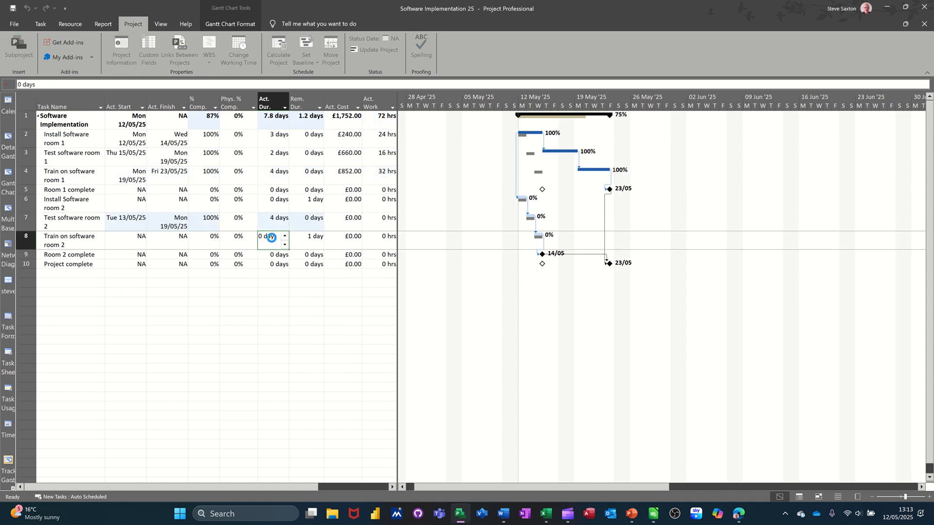
pyautogui.write('5')
pyautogui.press('Return')
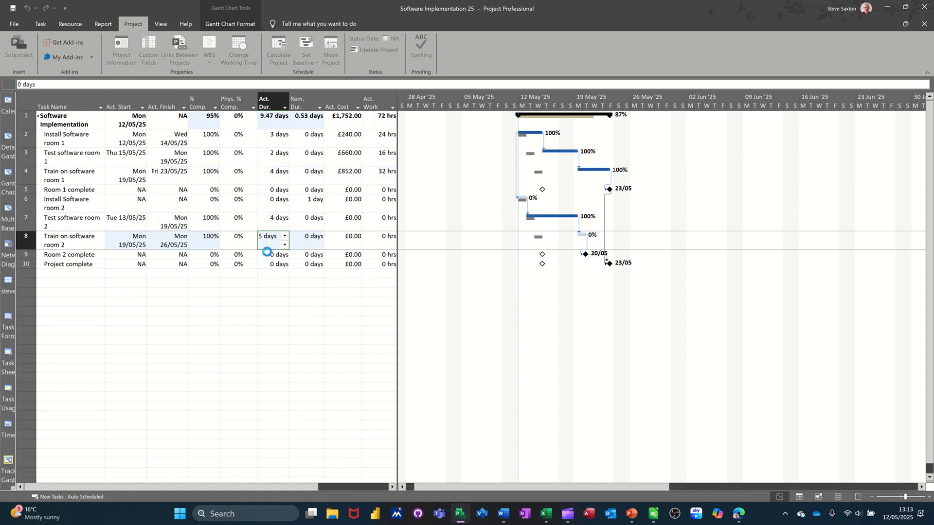
pyautogui.click(278, 183)
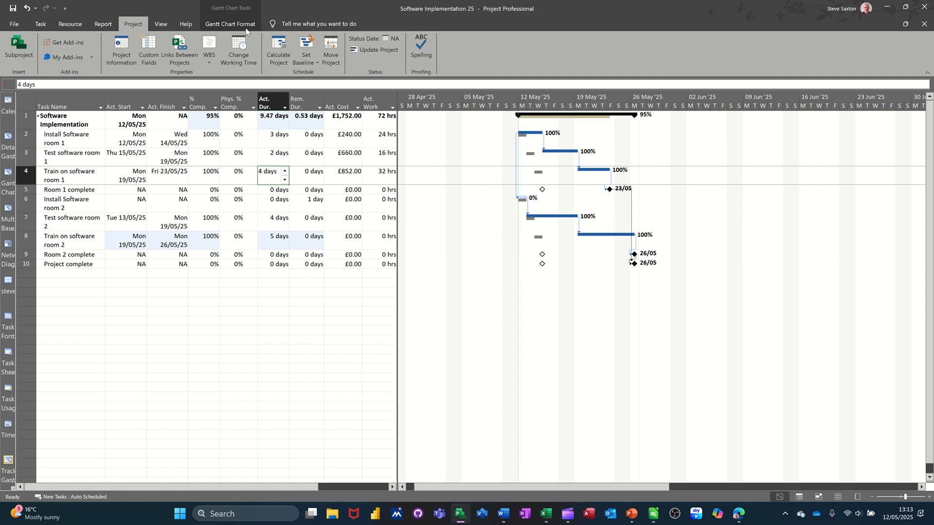
# Hide the Baseline bars in the Tracking Gantt and show slippage lines against the standard Baseline.
pyautogui.click(219, 22)
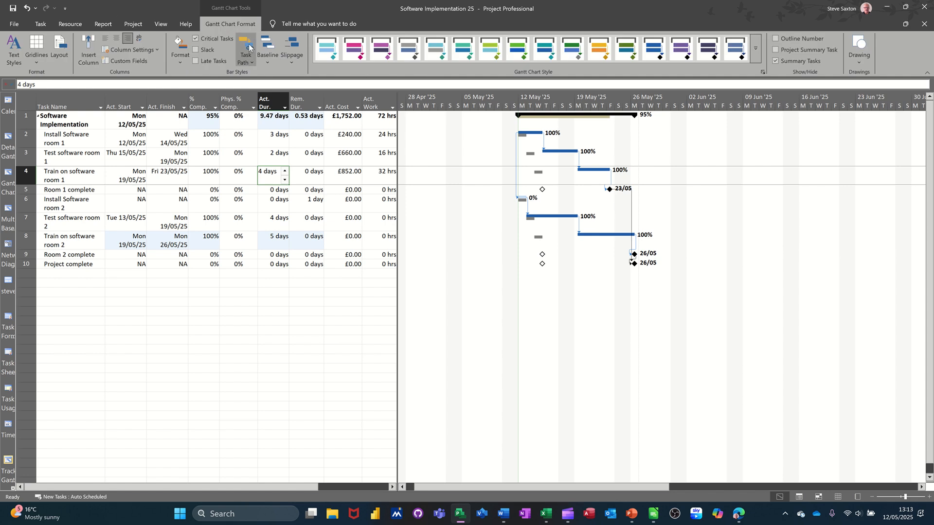
pyautogui.click(270, 62)
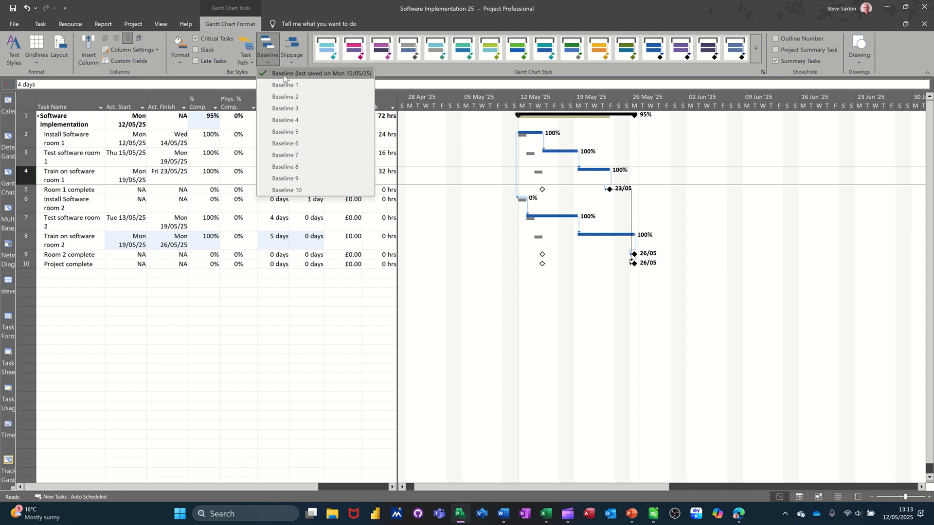
pyautogui.click(284, 76)
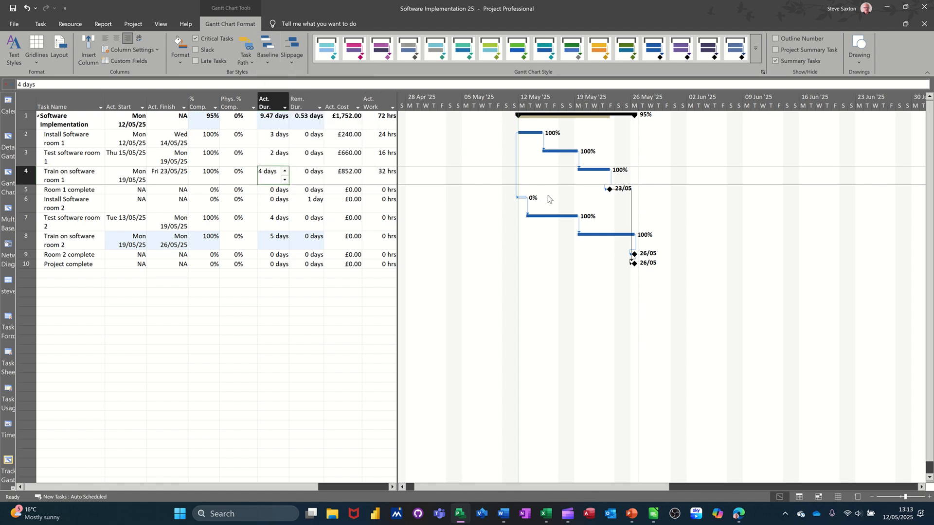
pyautogui.click(295, 62)
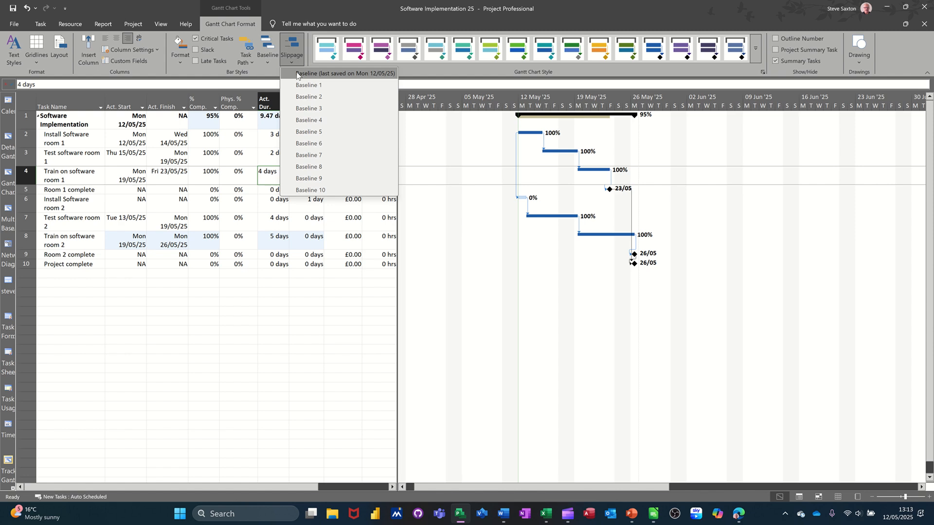
pyautogui.click(307, 76)
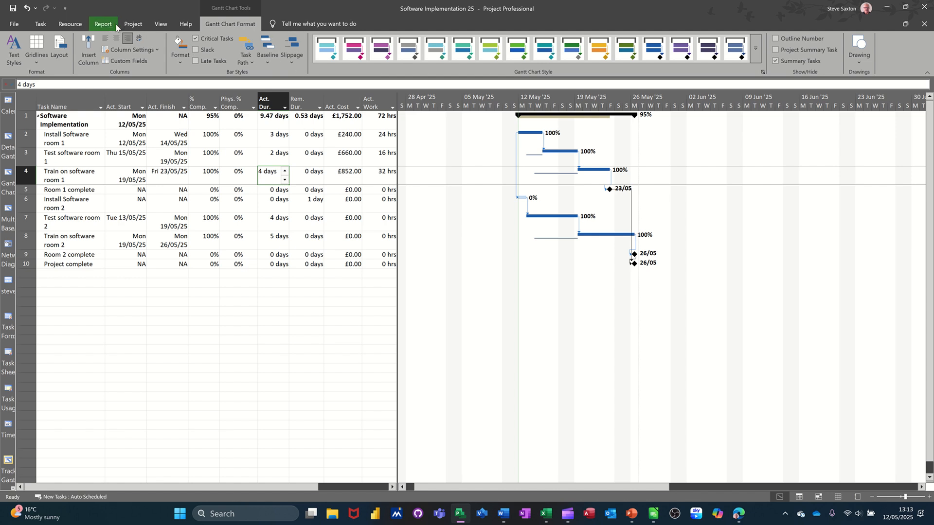
# Set Baseline 1 for the entire project.
pyautogui.click(130, 24)
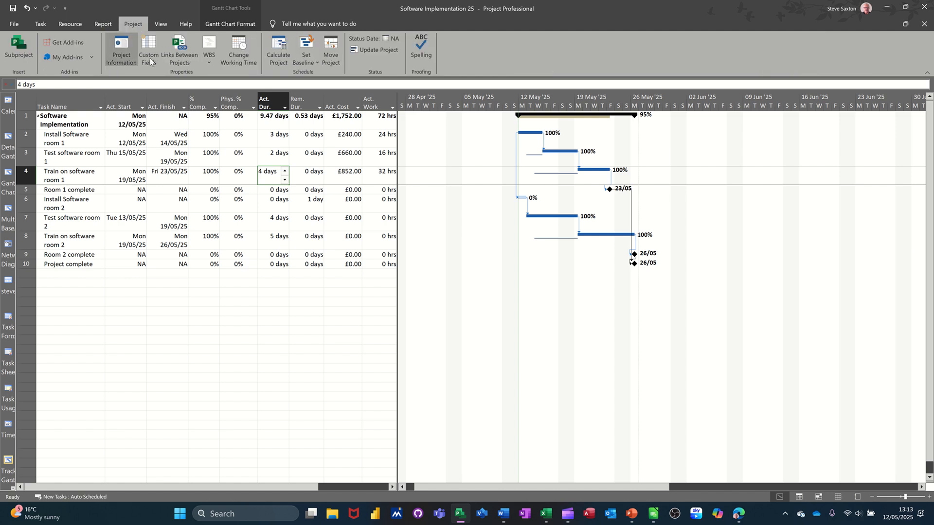
pyautogui.click(307, 60)
pyautogui.click(313, 74)
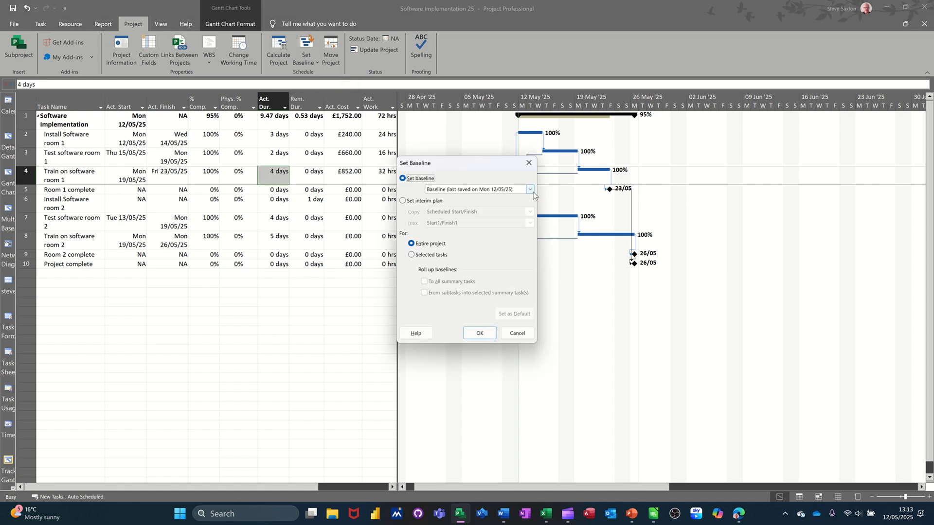
pyautogui.click(532, 191)
pyautogui.click(483, 206)
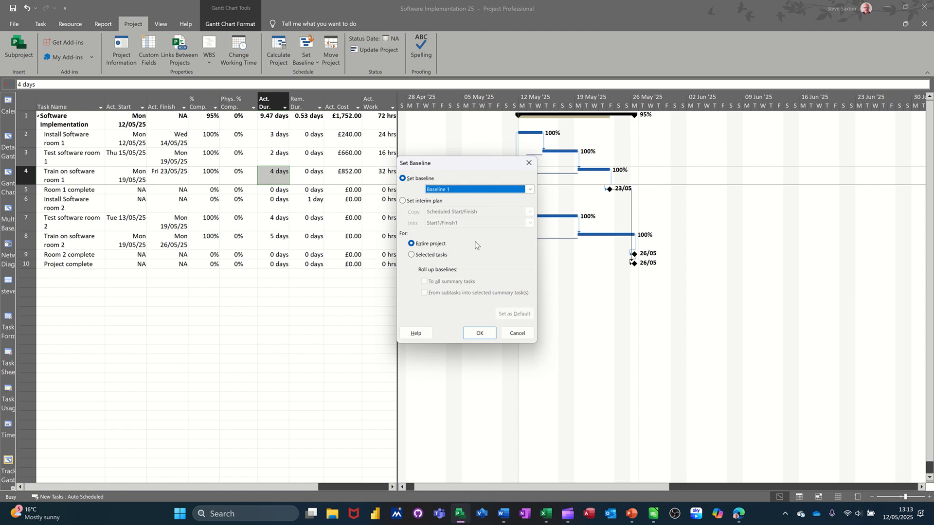
pyautogui.click(477, 334)
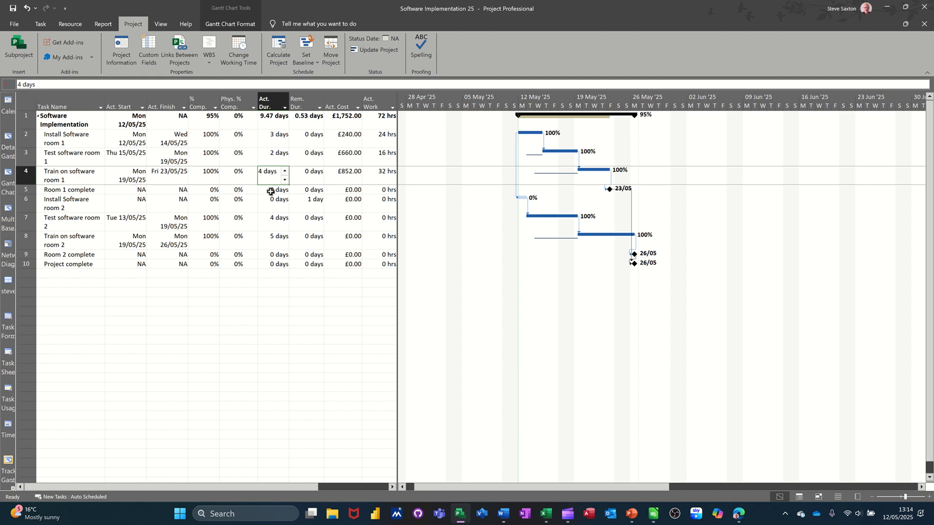
# Set the actual duration of Install Software room 2 to 8 days.
pyautogui.click(272, 206)
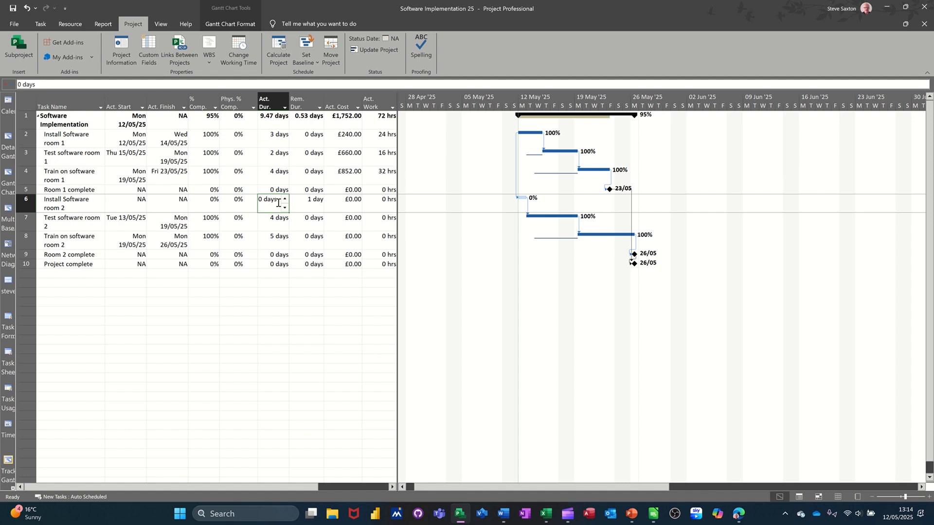
pyautogui.write('8')
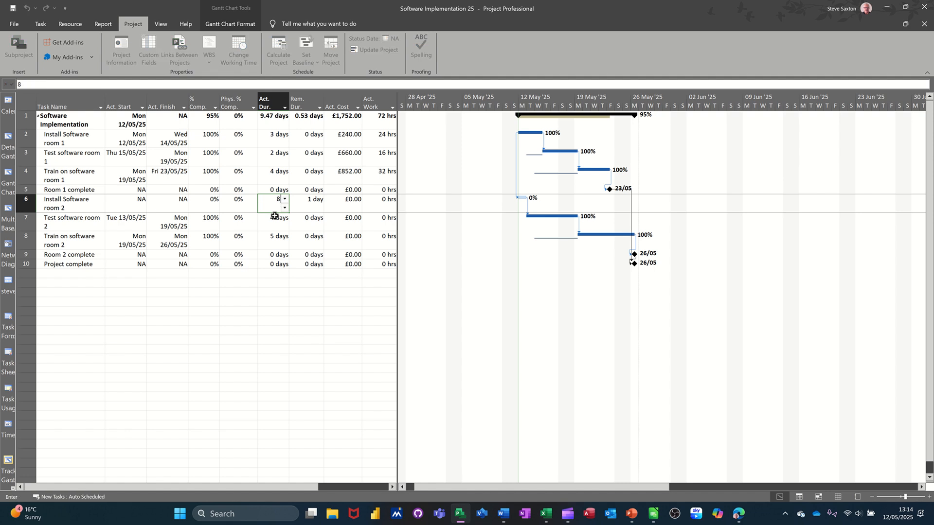
pyautogui.press('Return')
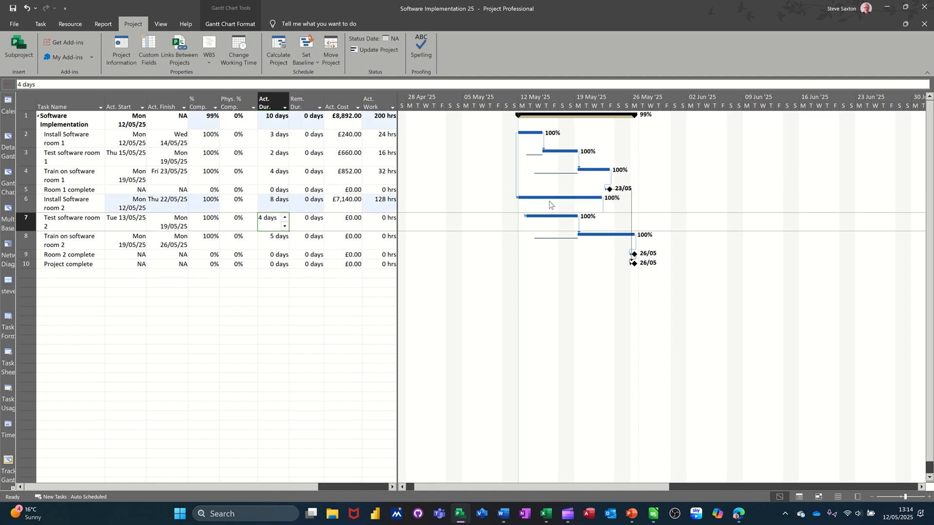
# Show both the slippage lines and the baseline bars of the Tracking Gantt against Baseline 1.
pyautogui.click(227, 26)
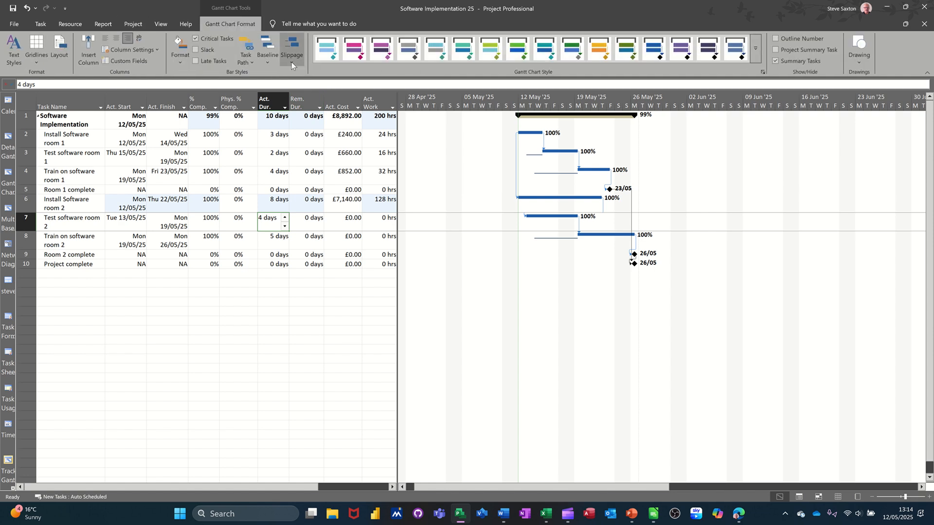
pyautogui.click(291, 63)
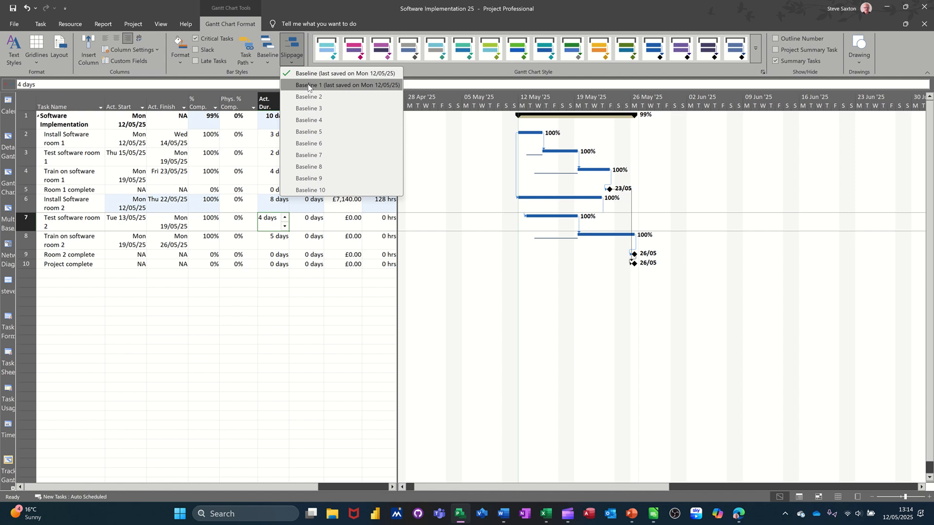
pyautogui.click(308, 86)
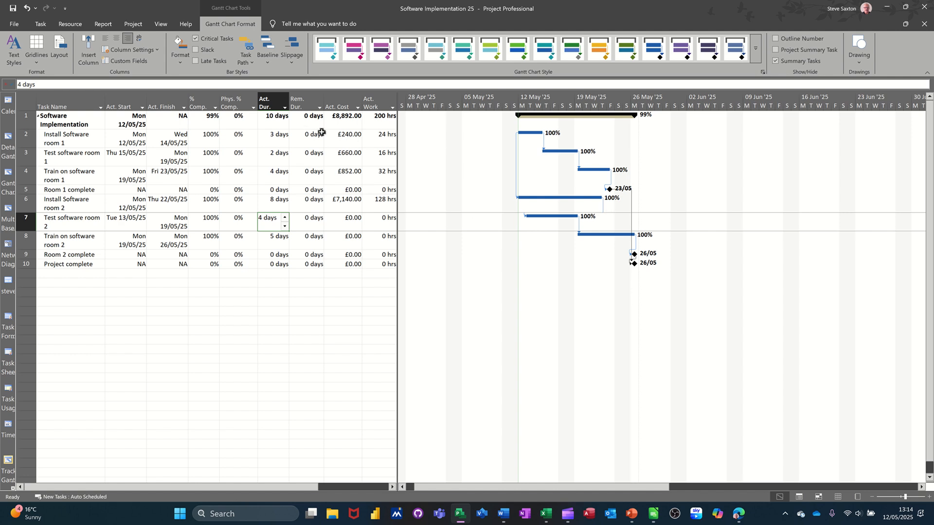
pyautogui.click(268, 61)
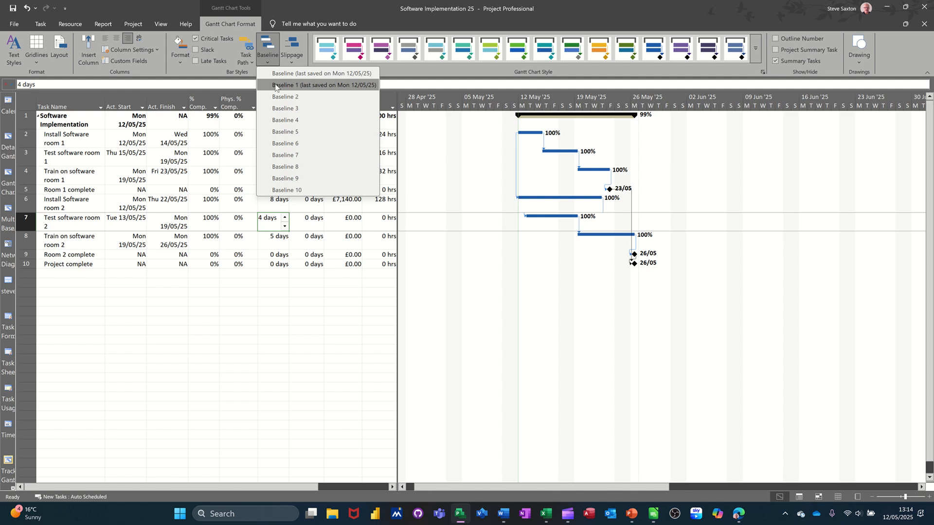
pyautogui.click(275, 84)
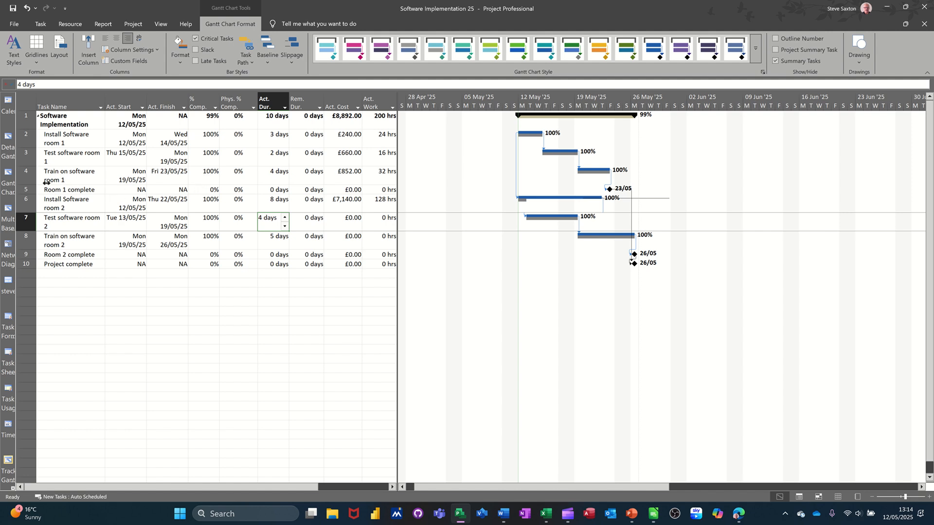
# Switch to the Gantt Chart view and widen its task table past the Priority column.
pyautogui.click(8, 175)
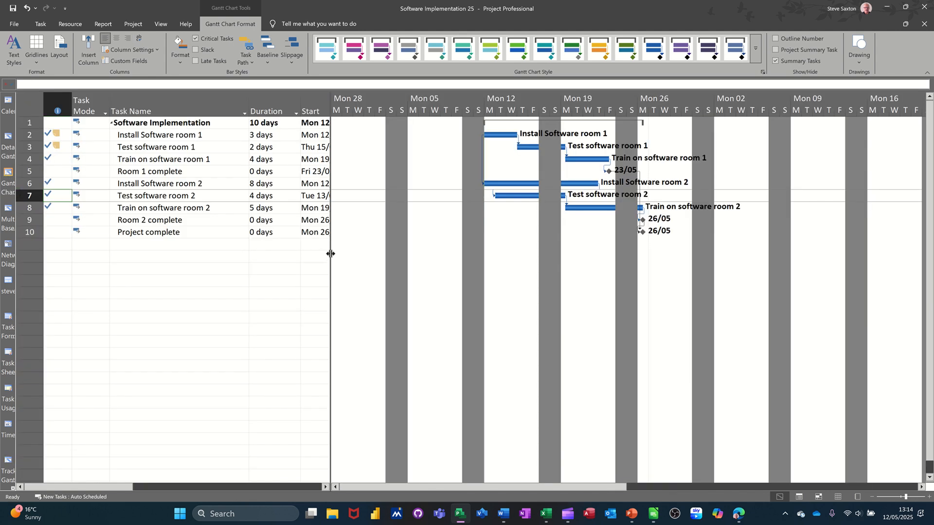
pyautogui.moveTo(330, 253); pyautogui.dragTo(484, 265)
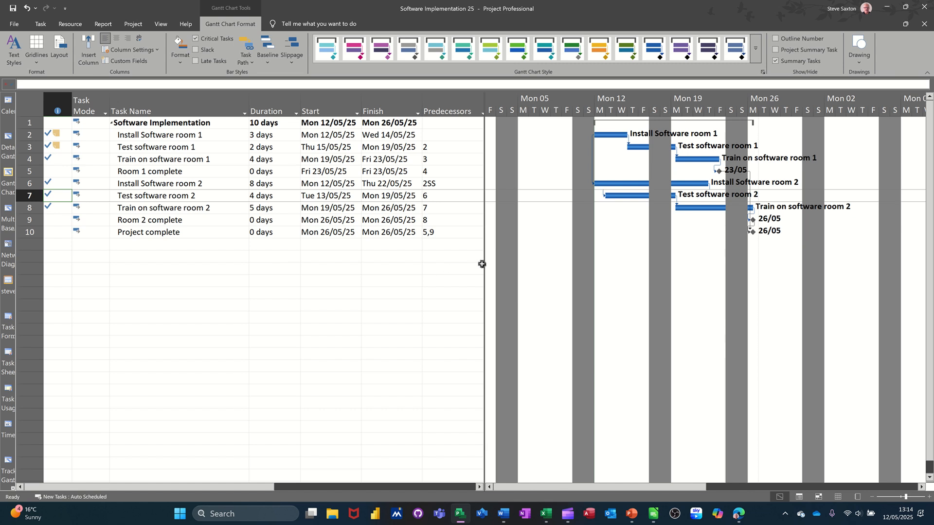
pyautogui.moveTo(485, 262); pyautogui.dragTo(621, 279)
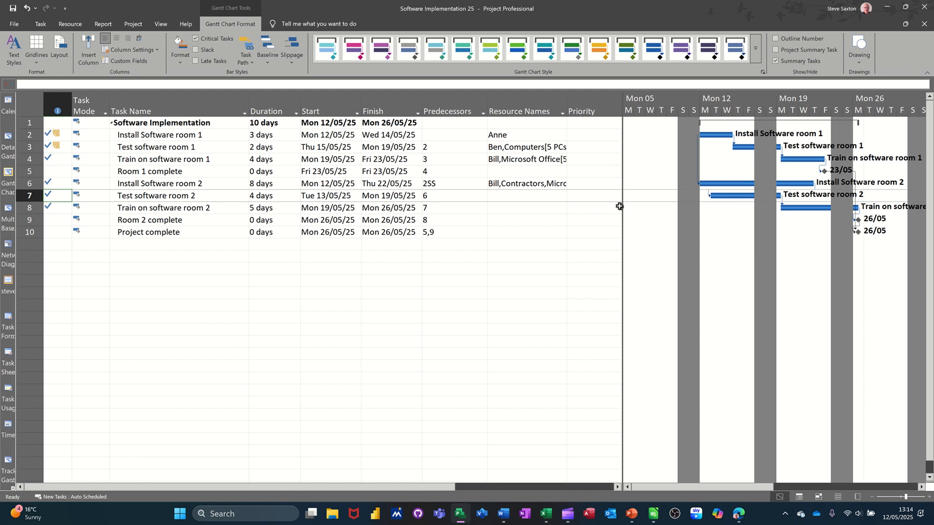
pyautogui.moveTo(622, 205); pyautogui.dragTo(735, 208)
# Add a % Complete column to the task table and place it between Predecessors and Resource Names.
pyautogui.click(686, 112)
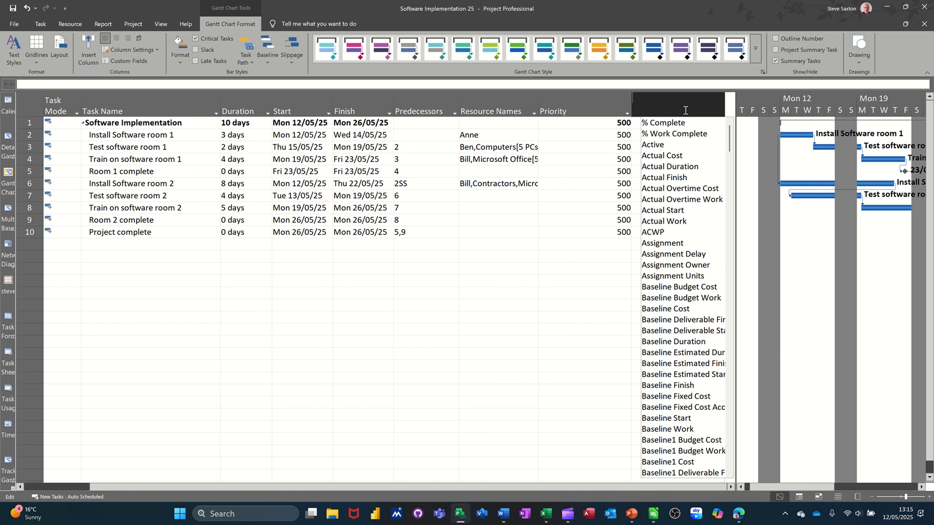
pyautogui.click(675, 124)
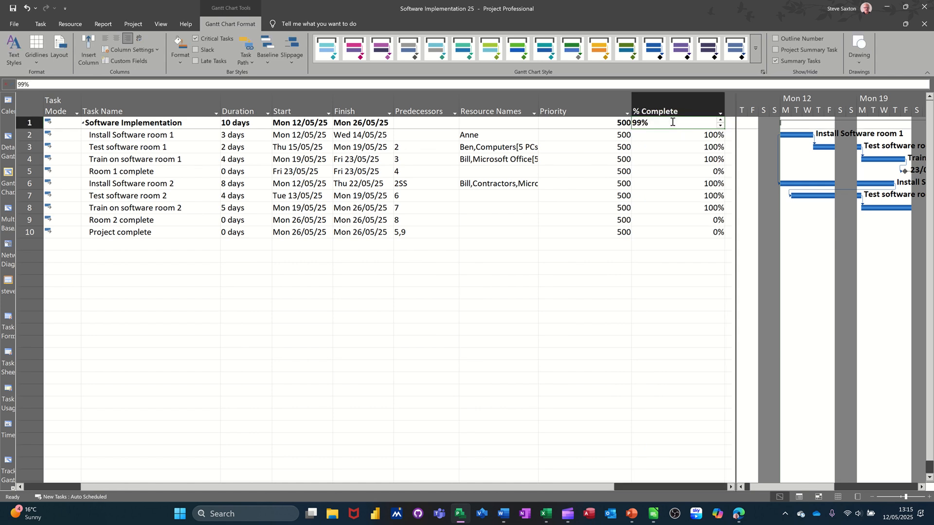
pyautogui.click(669, 112)
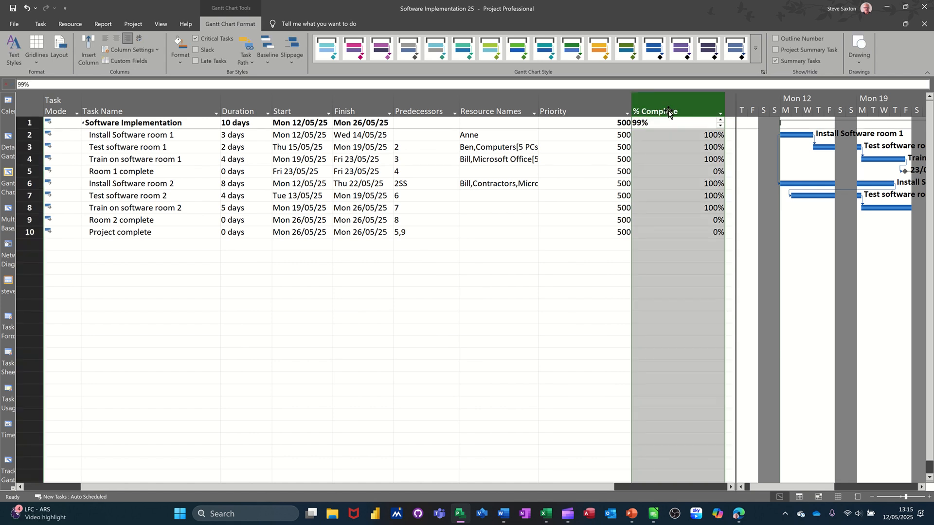
pyautogui.moveTo(669, 113); pyautogui.dragTo(418, 159)
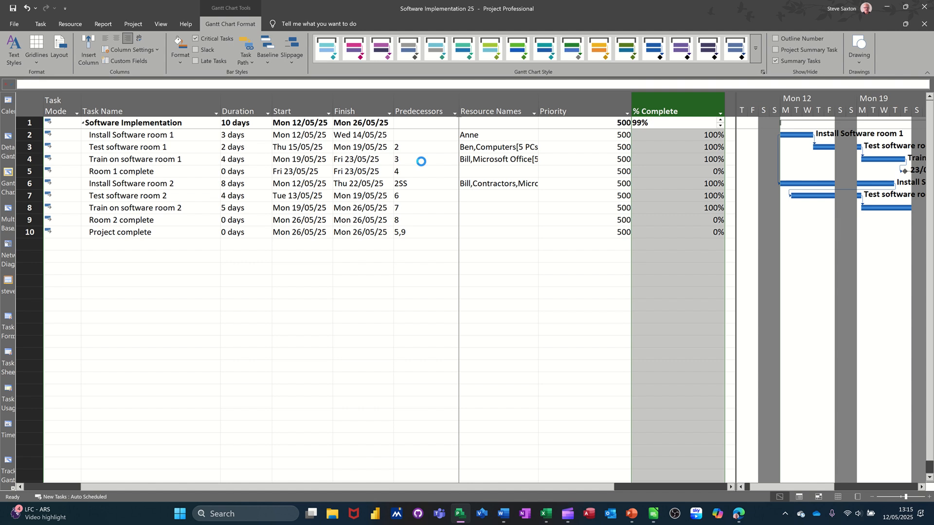
pyautogui.click(513, 274)
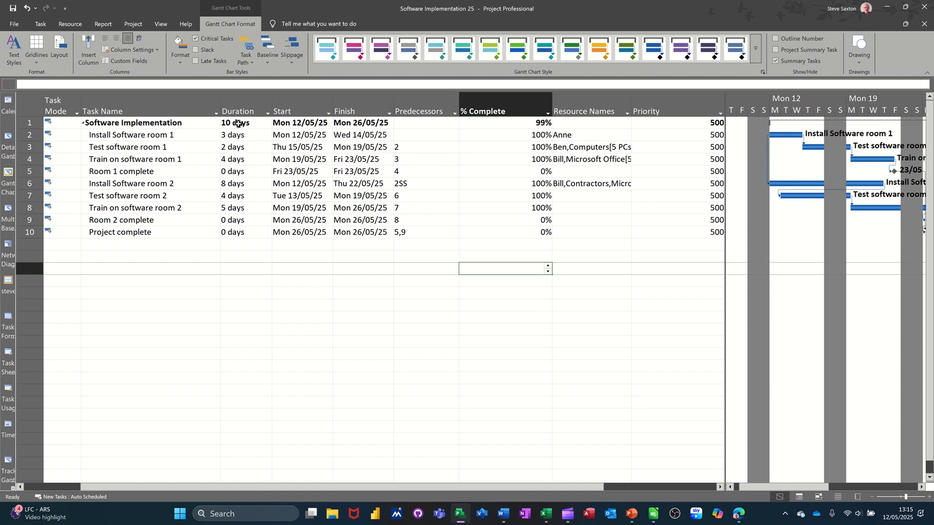
# Save the current Gantt layout as a new custom view, entering the owner's first name as the view name.
pyautogui.click(160, 24)
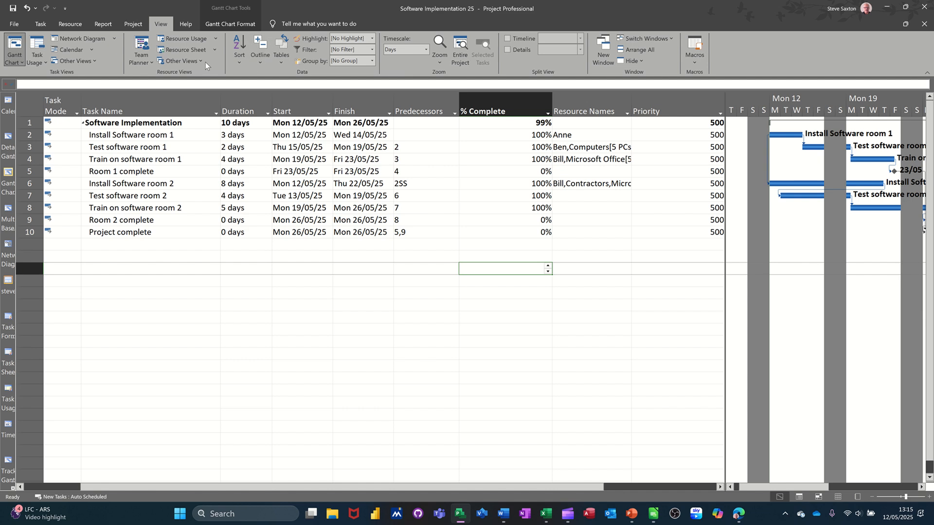
pyautogui.click(191, 63)
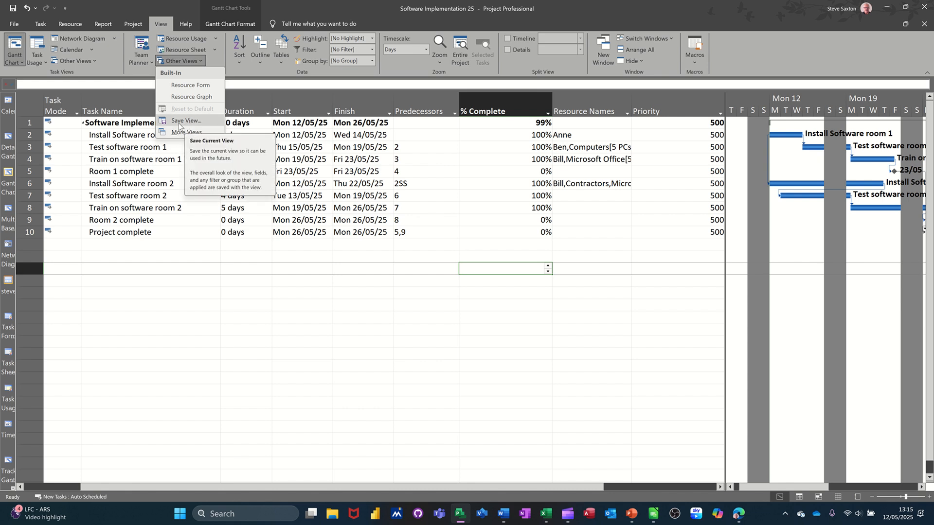
pyautogui.click(179, 122)
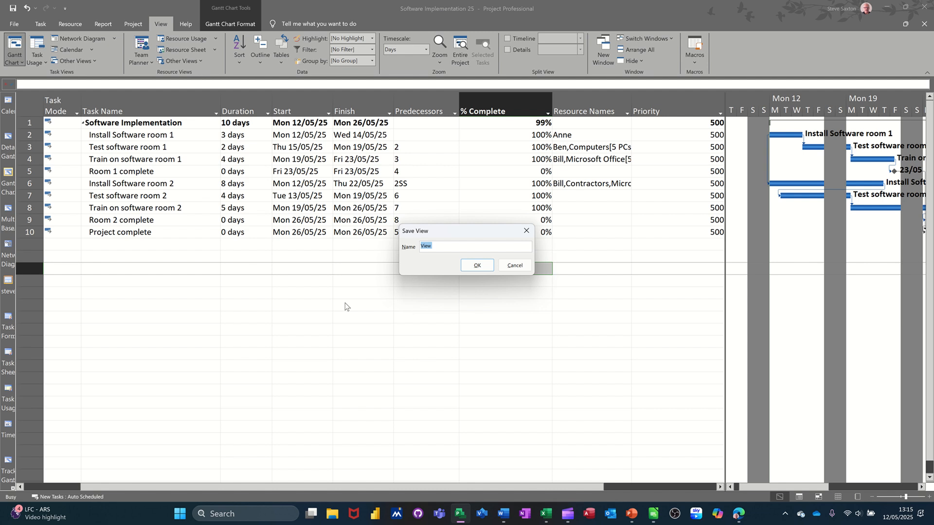
pyautogui.write('steve')
pyautogui.click(476, 266)
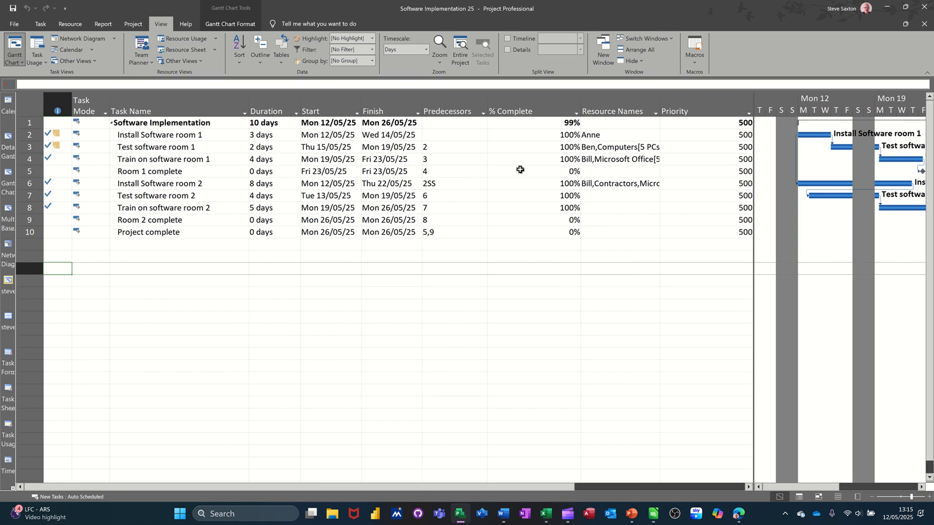
pyautogui.click(517, 111)
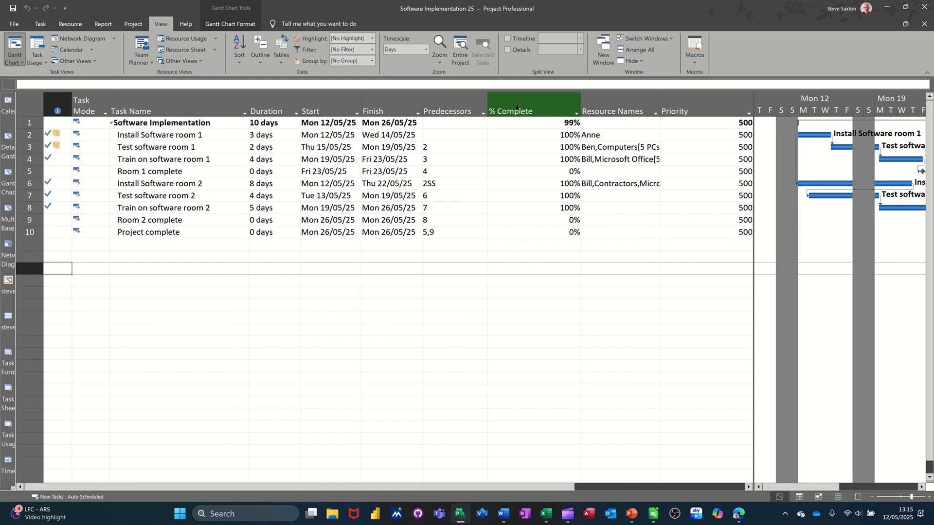
pyautogui.press('Delete')
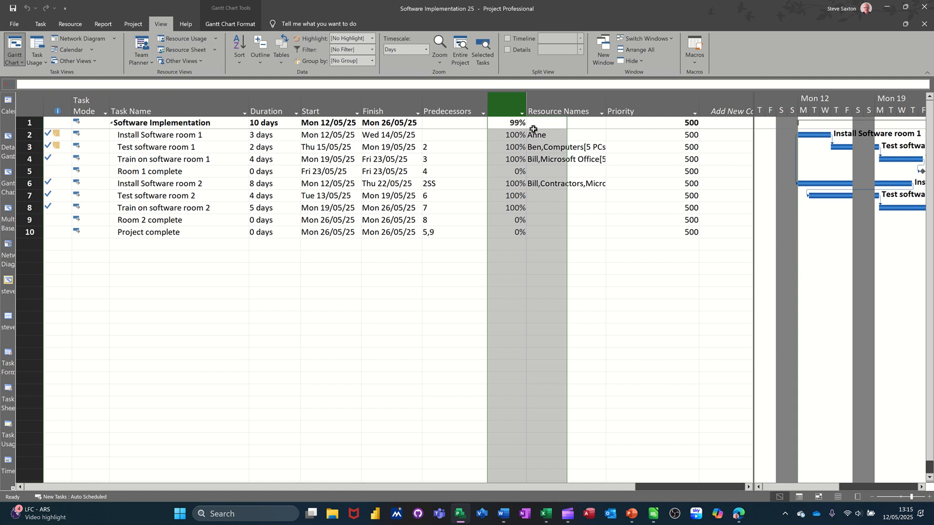
pyautogui.click(613, 112)
pyautogui.press('Delete')
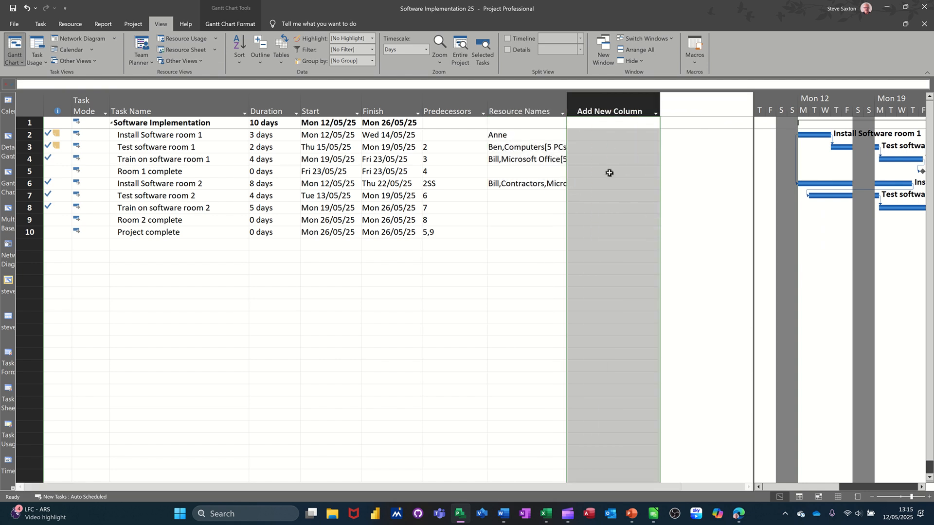
pyautogui.click(513, 229)
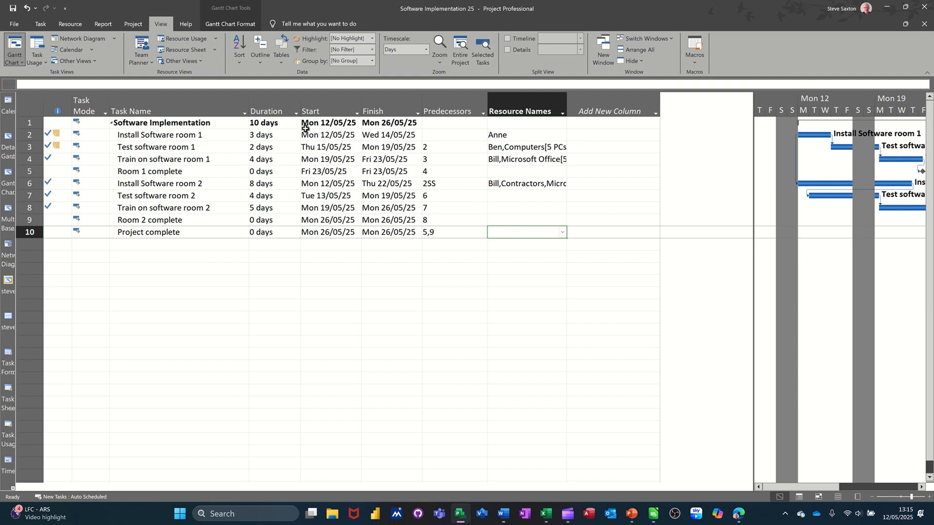
pyautogui.hotkey('ctrl', 'z')
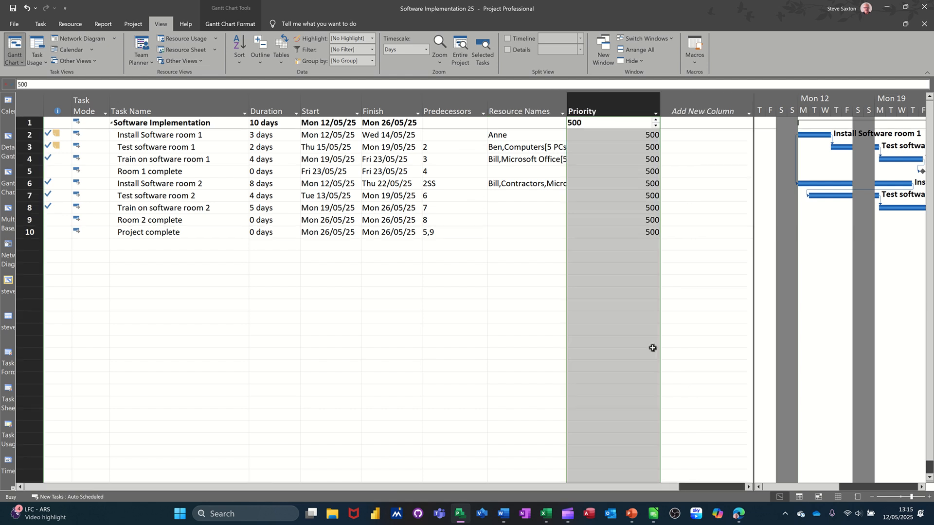
pyautogui.hotkey('ctrl', 'z')
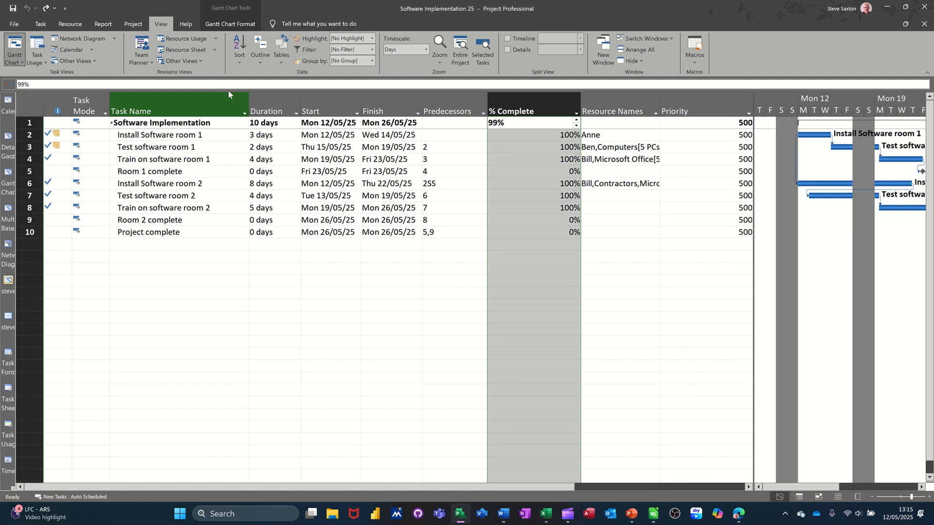
# Switch from the custom view to the built-in Gantt Chart view.
pyautogui.click(194, 61)
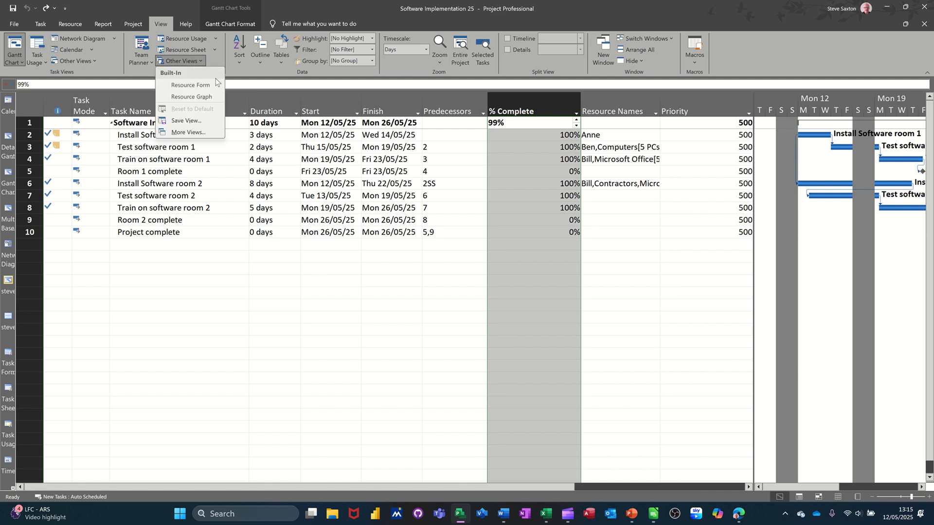
pyautogui.click(197, 132)
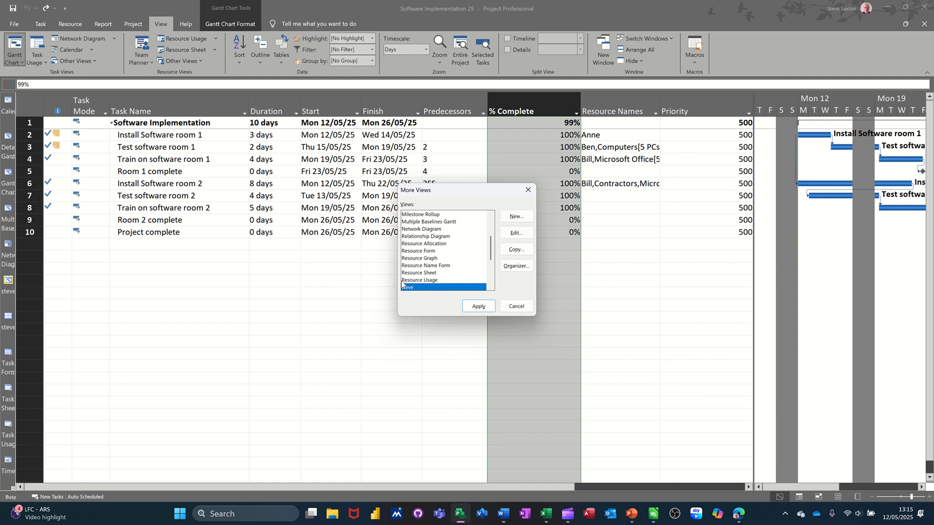
pyautogui.scroll(3, 416, 248)
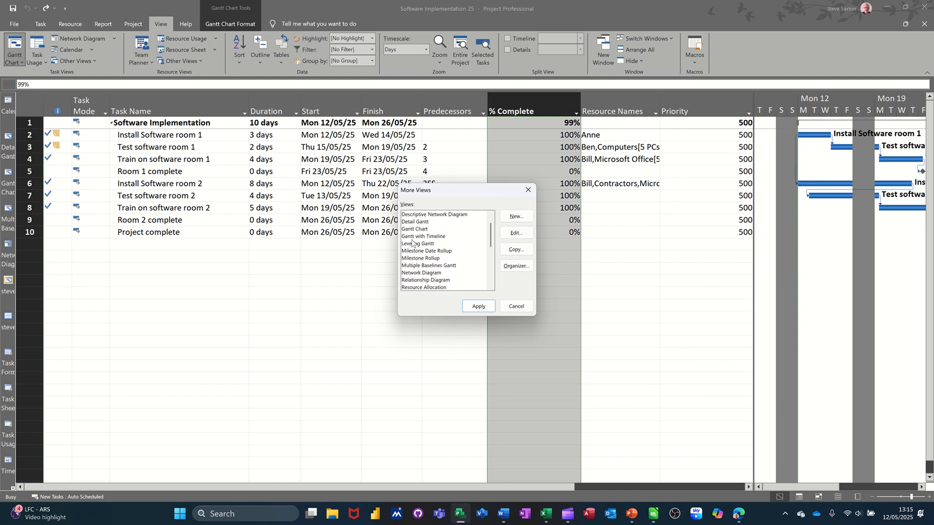
pyautogui.click(411, 229)
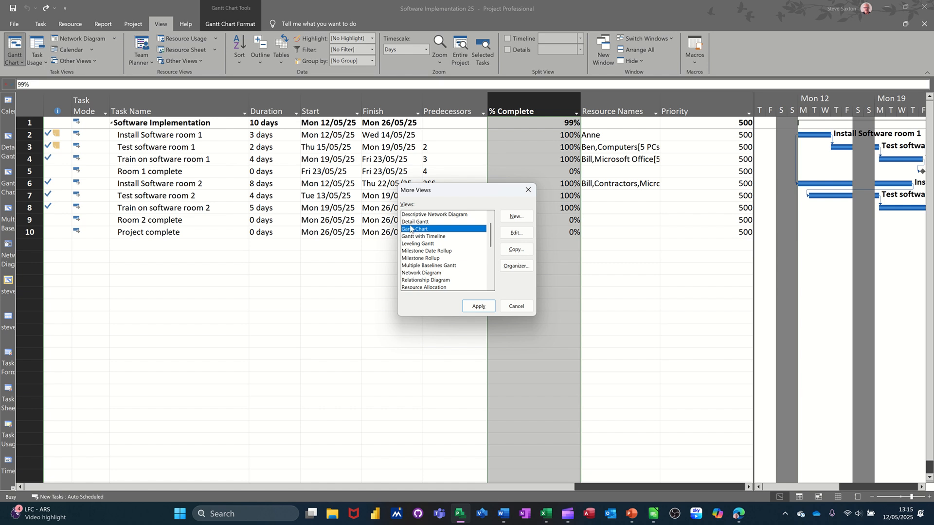
pyautogui.click(477, 306)
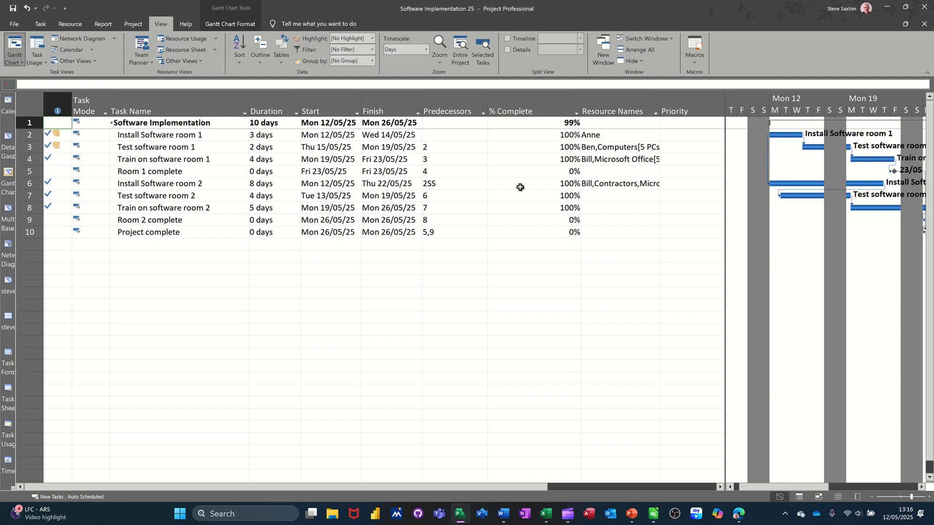
# Remove the % Complete and Priority columns from the Gantt Chart table and narrow the table so it ends after Predecessors.
pyautogui.click(520, 111)
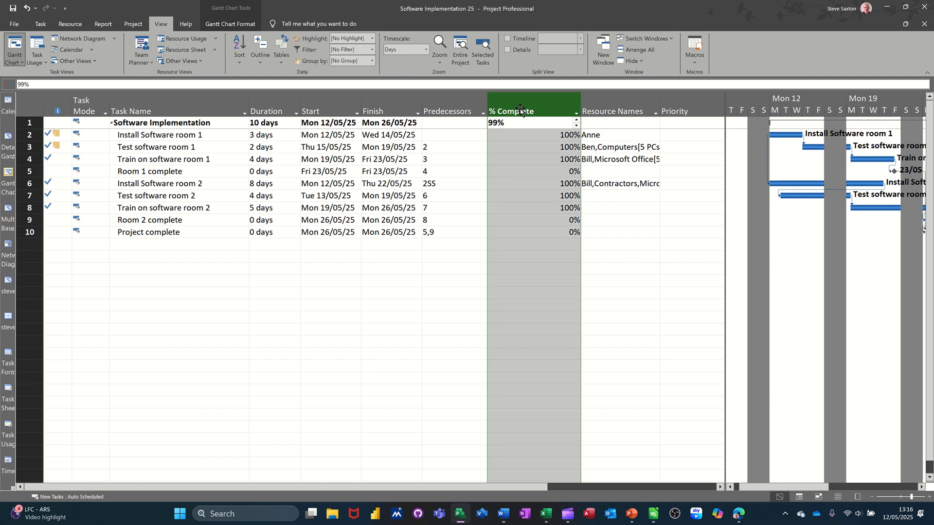
pyautogui.press('Delete')
pyautogui.click(632, 111)
pyautogui.press('Delete')
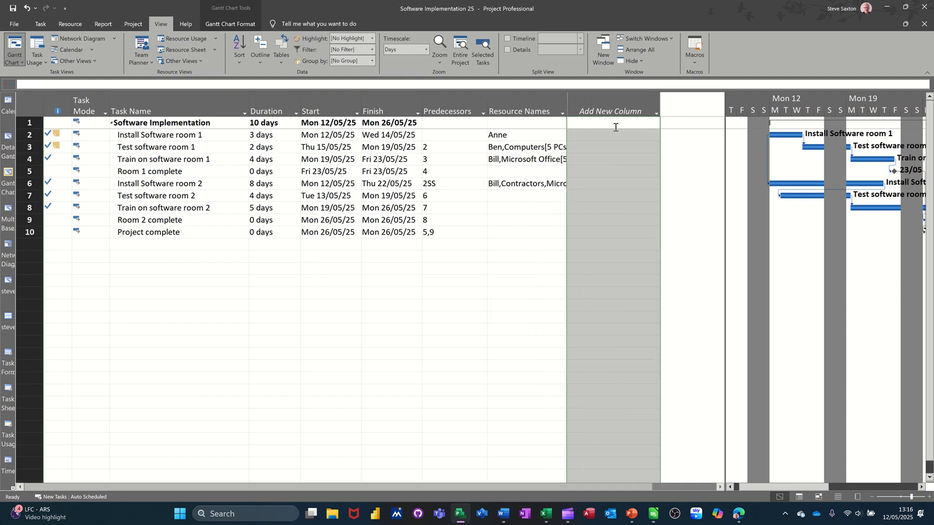
pyautogui.click(517, 233)
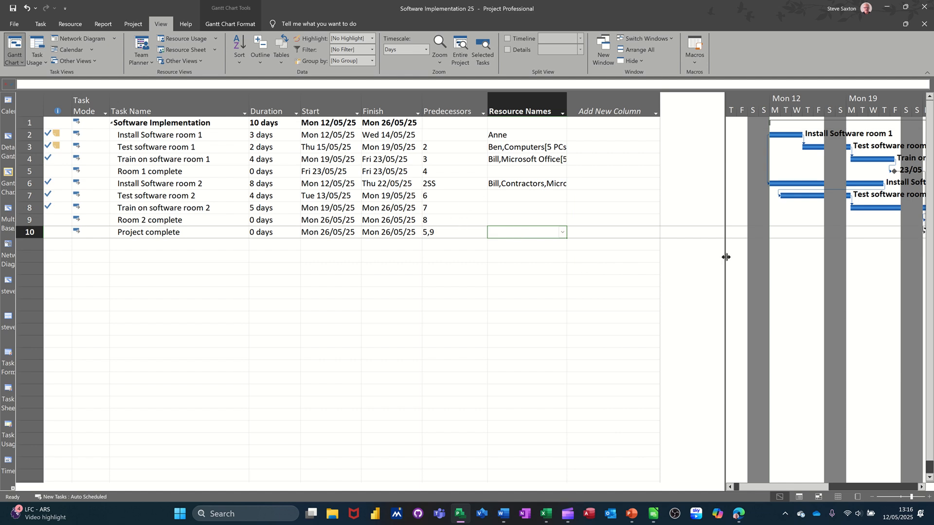
pyautogui.moveTo(725, 257); pyautogui.dragTo(486, 273)
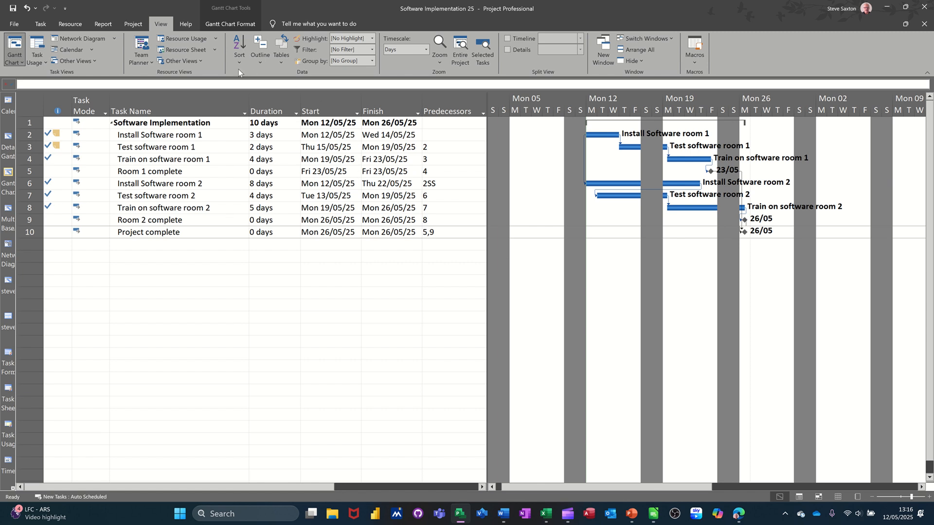
# Apply the custom view saved under the owner's first name and narrow its task table so it ends after the Start column.
pyautogui.click(191, 63)
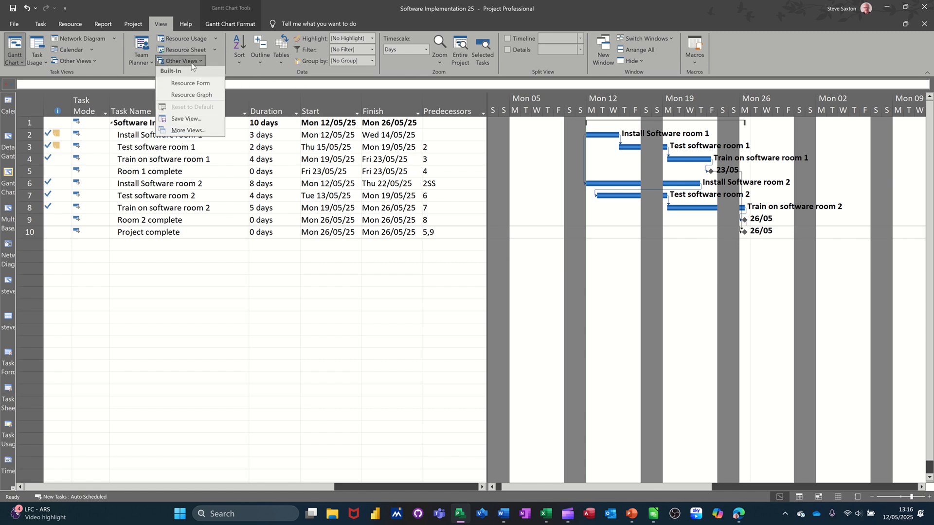
pyautogui.click(177, 133)
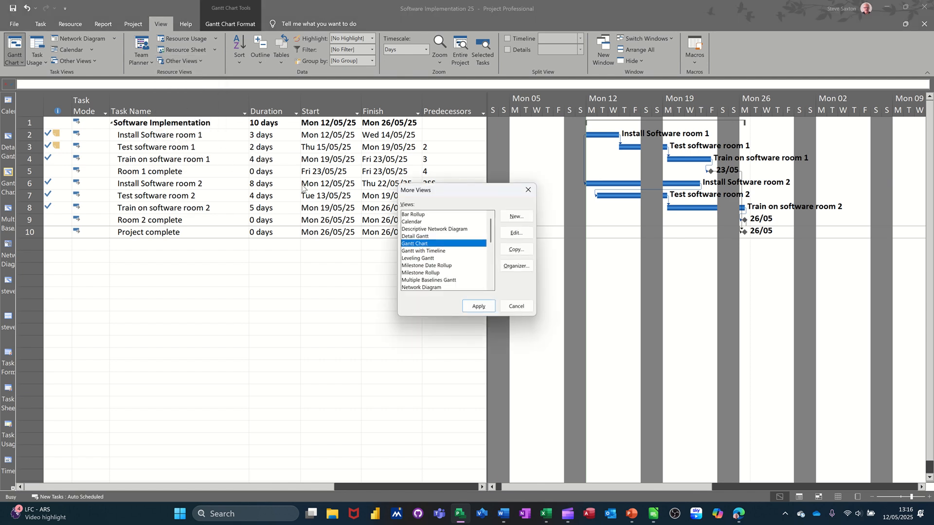
pyautogui.scroll(-3, 452, 251)
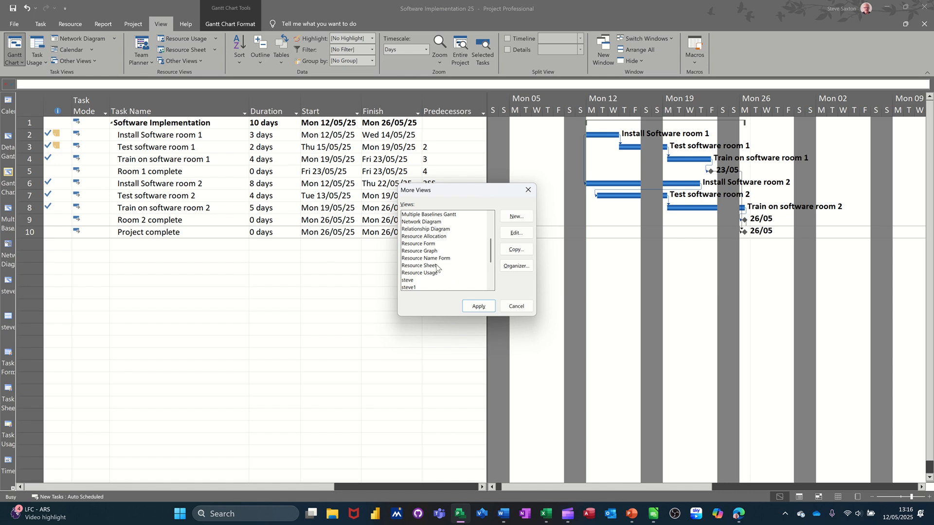
pyautogui.click(410, 281)
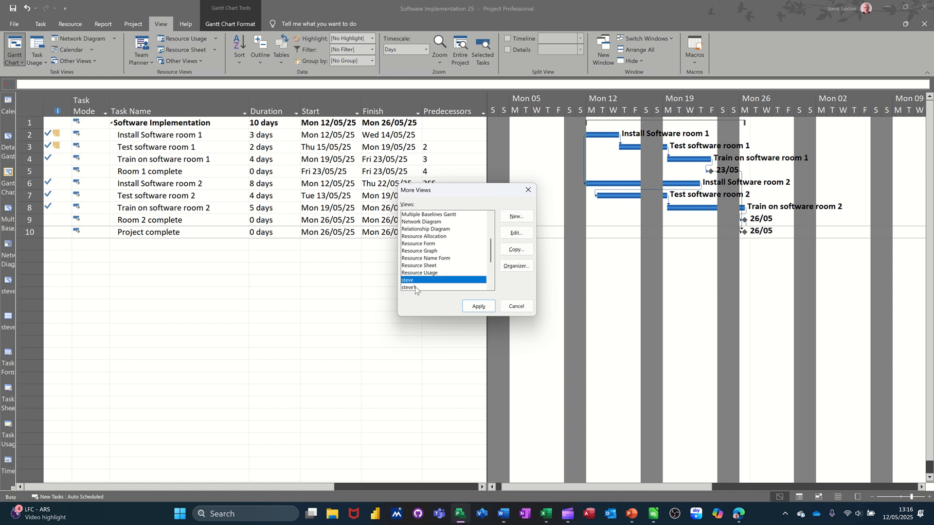
pyautogui.click(479, 306)
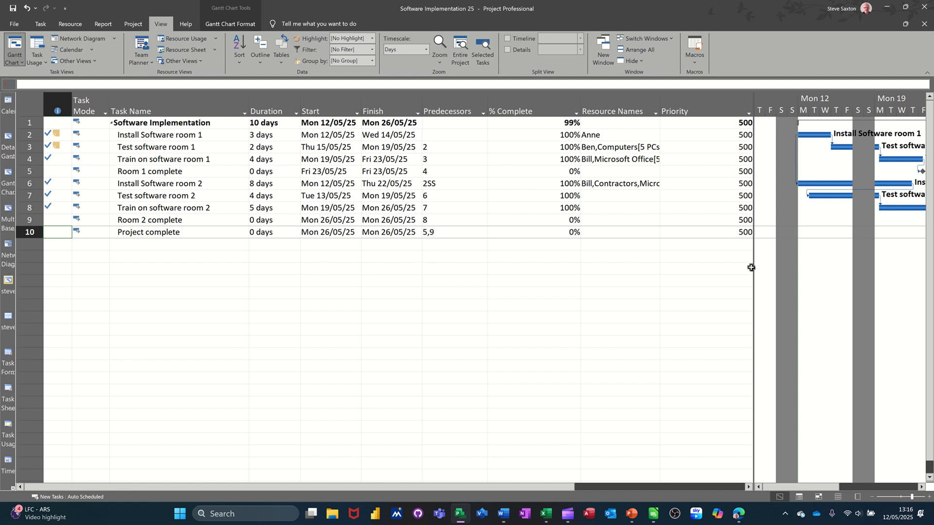
pyautogui.moveTo(753, 267); pyautogui.dragTo(355, 267)
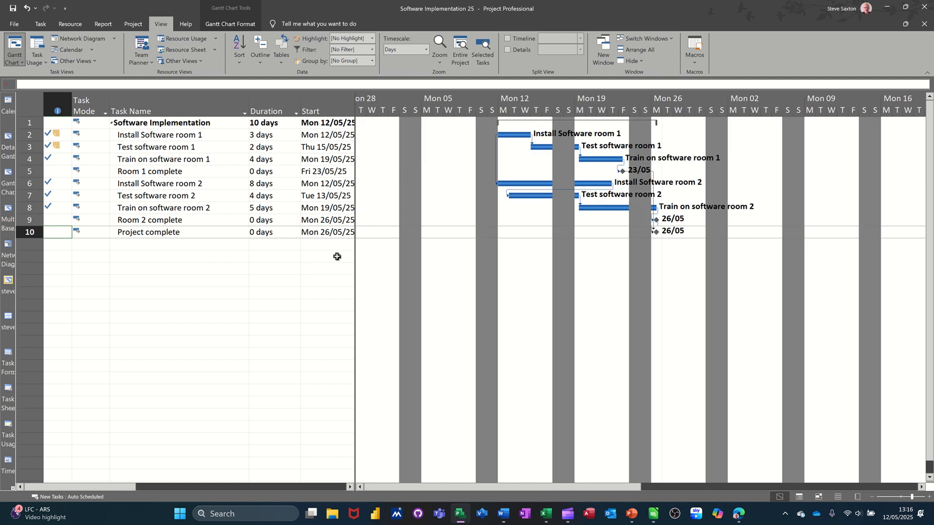
# Switch from the custom view to the Tracking Gantt view.
pyautogui.click(16, 62)
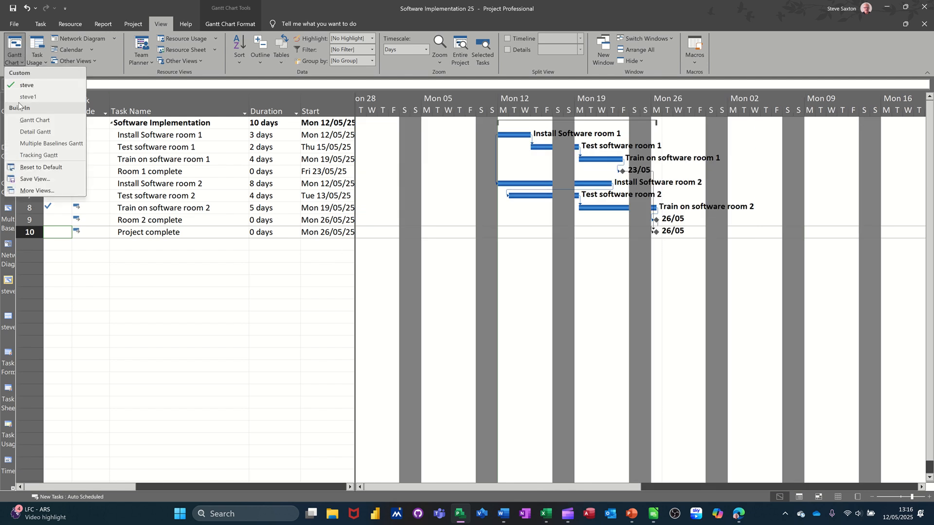
pyautogui.click(46, 24)
pyautogui.click(46, 24)
pyautogui.click(16, 61)
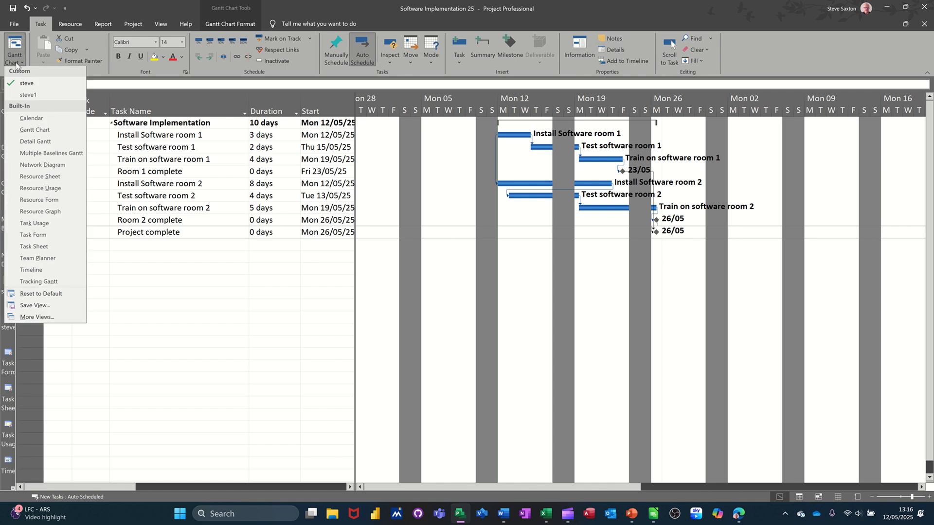
pyautogui.click(38, 284)
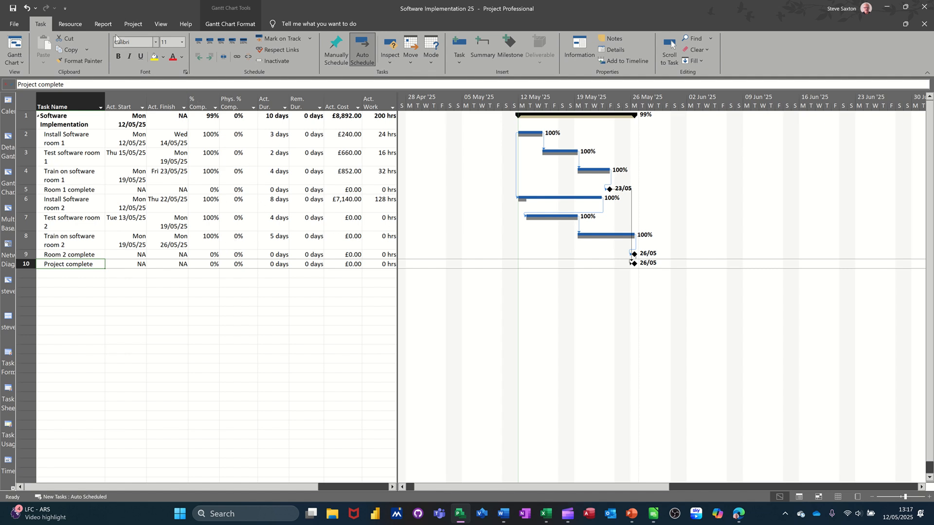
# Open the Project Overview dashboard report to review the project's completion, milestones due and late tasks.
pyautogui.click(103, 24)
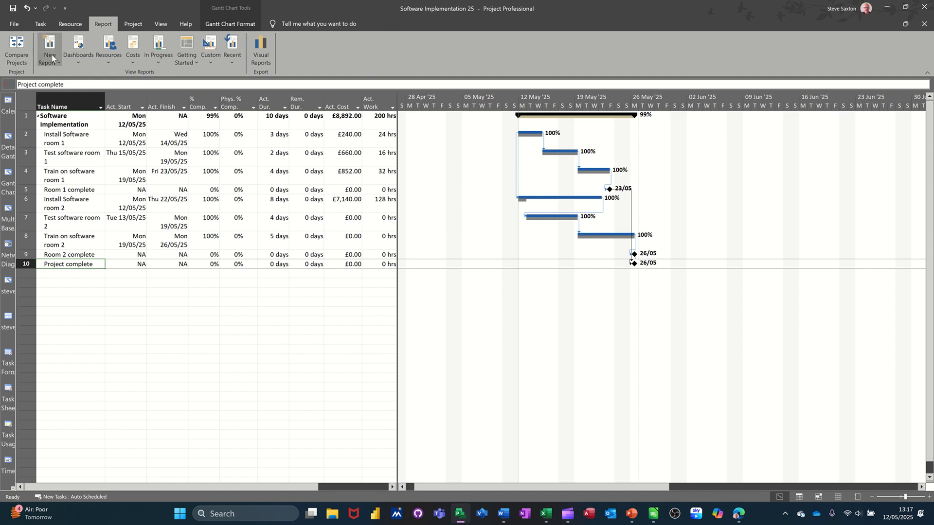
pyautogui.click(72, 54)
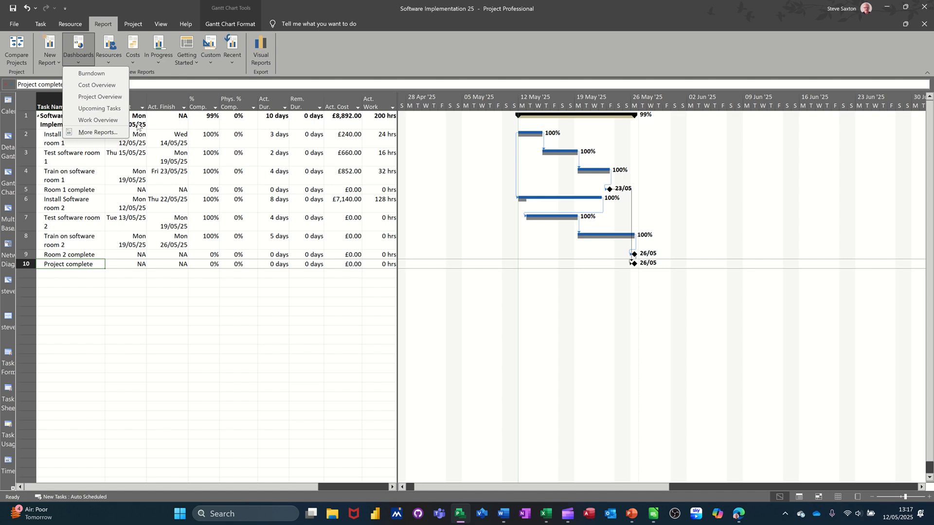
pyautogui.click(90, 99)
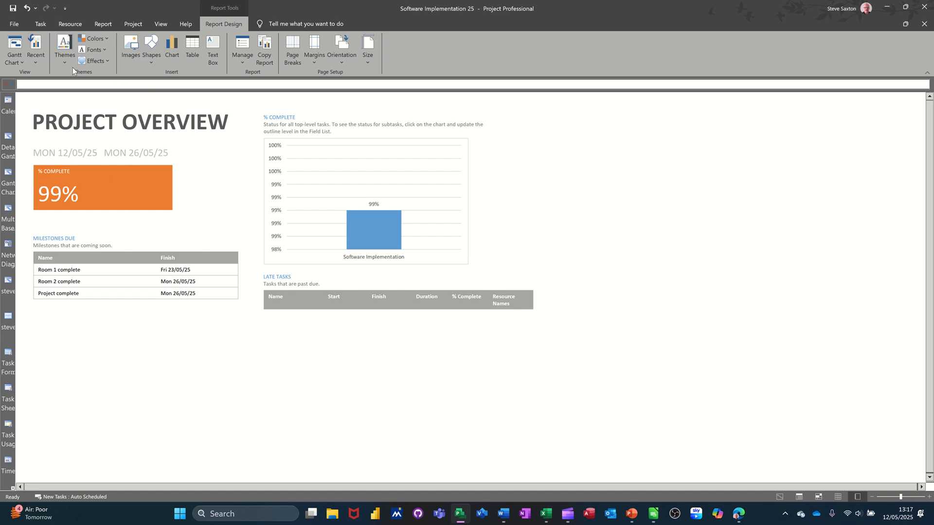
# Open the Cost Overruns report to review the task and resource cost variances.
pyautogui.click(100, 23)
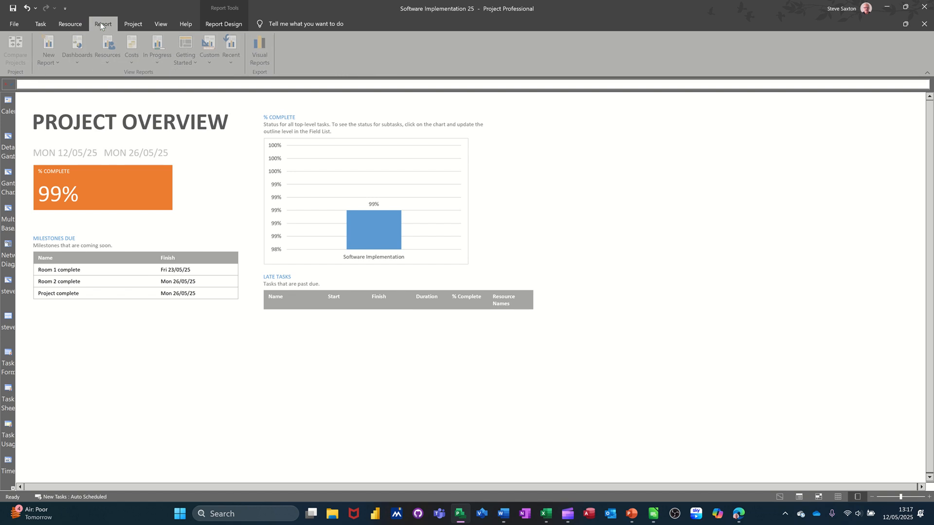
pyautogui.click(130, 59)
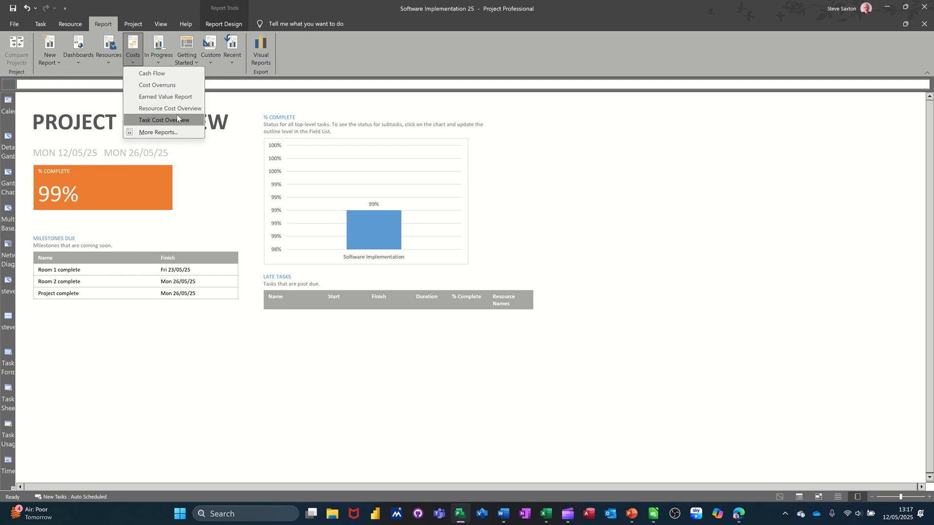
pyautogui.click(140, 86)
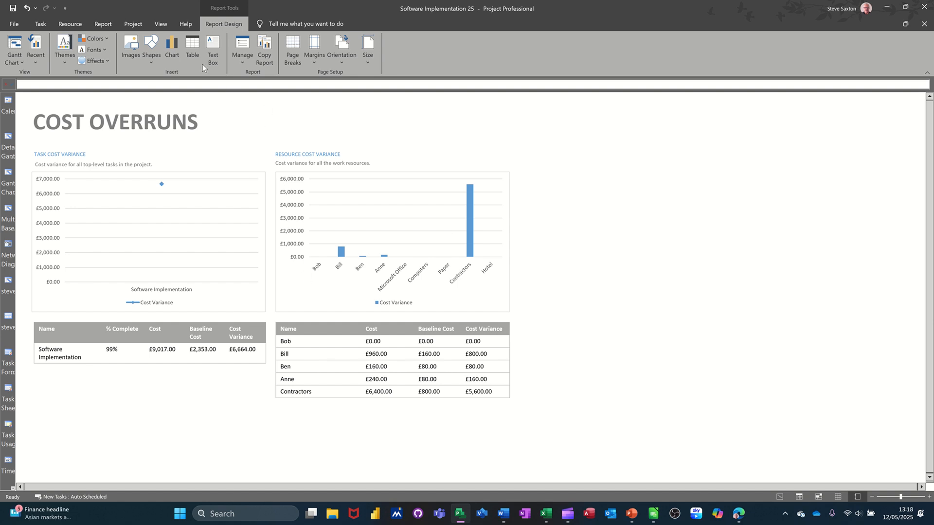
# Leave the report for the Gantt Chart view and select the duration of the Room 1 complete milestone.
pyautogui.click(40, 24)
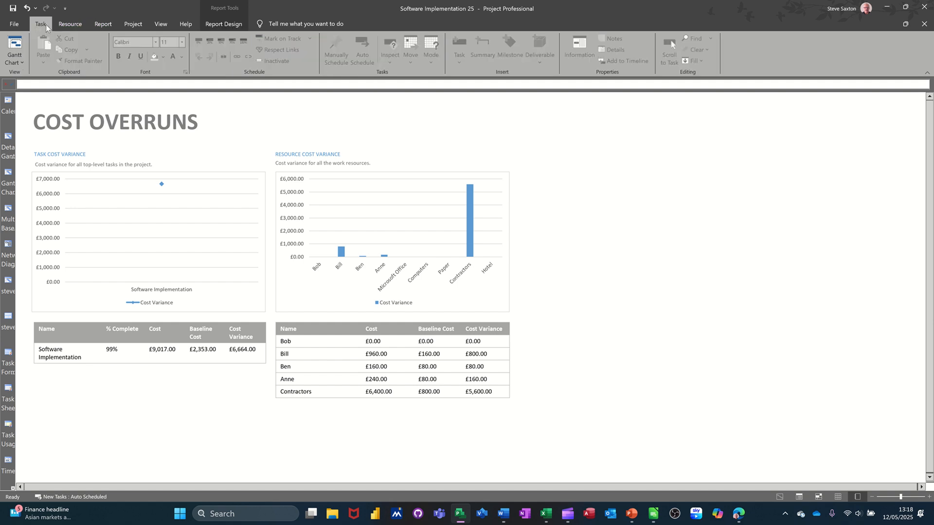
pyautogui.click(3, 174)
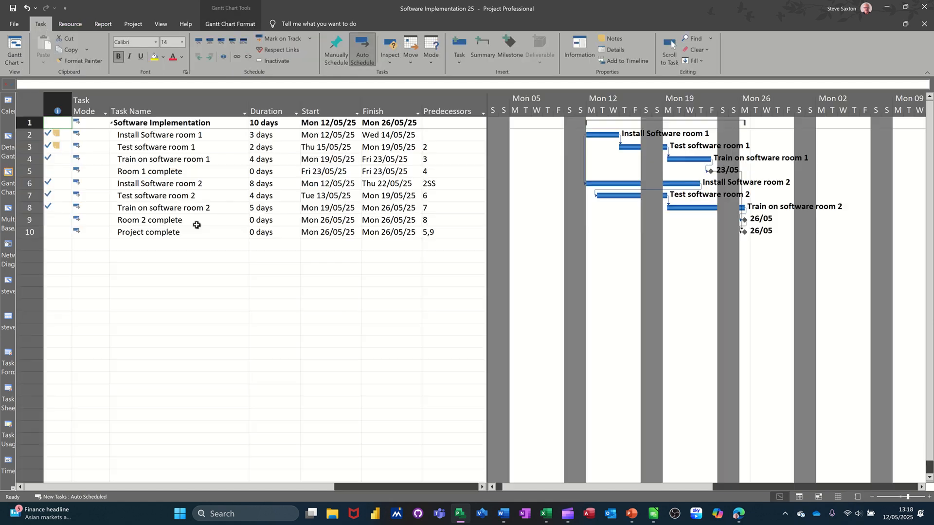
pyautogui.click(277, 174)
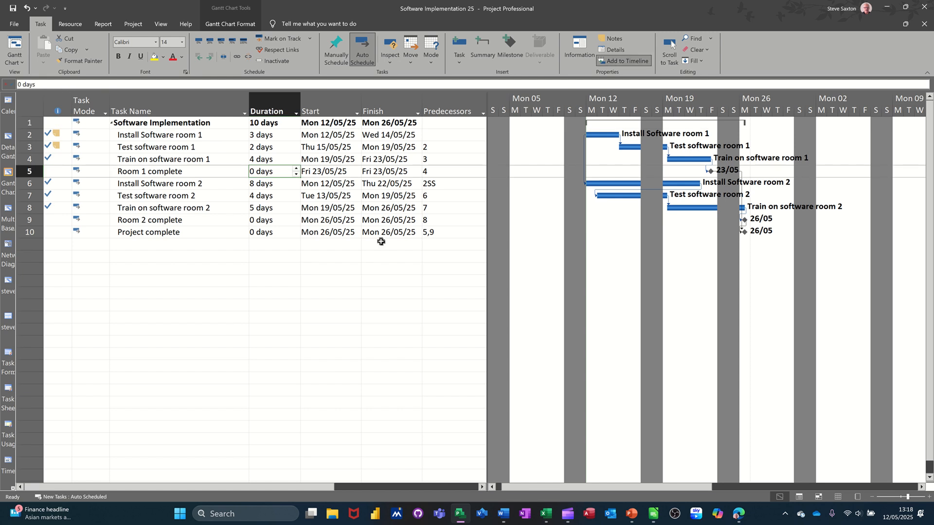